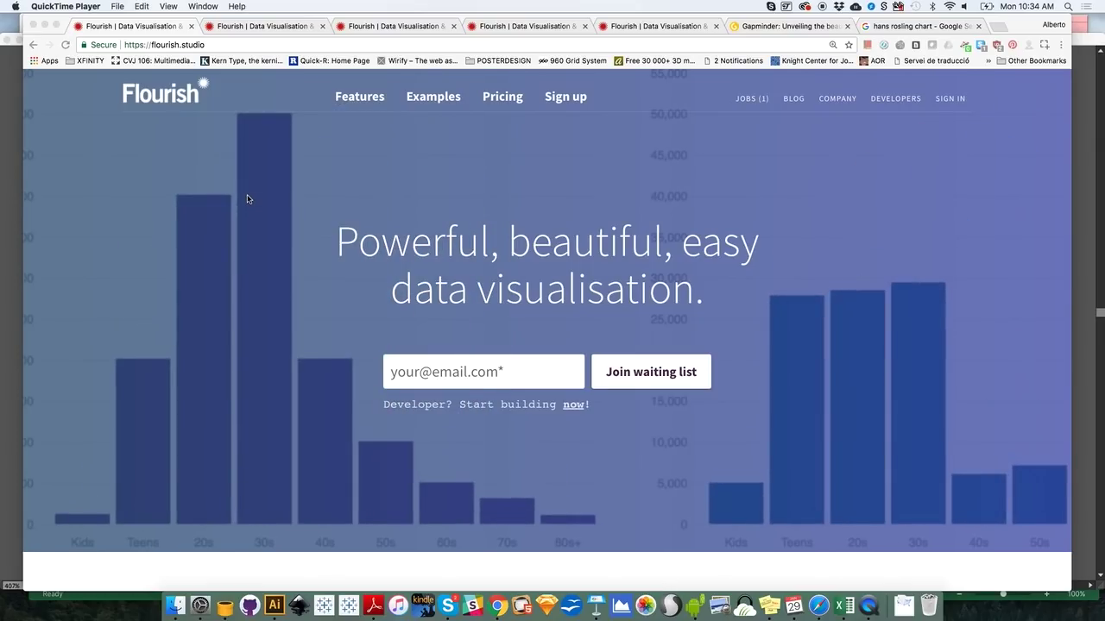
# Bring up the Flourish projects overview listing Gapminder and HowtheWorldHasChanged.
pyautogui.click(285, 26)
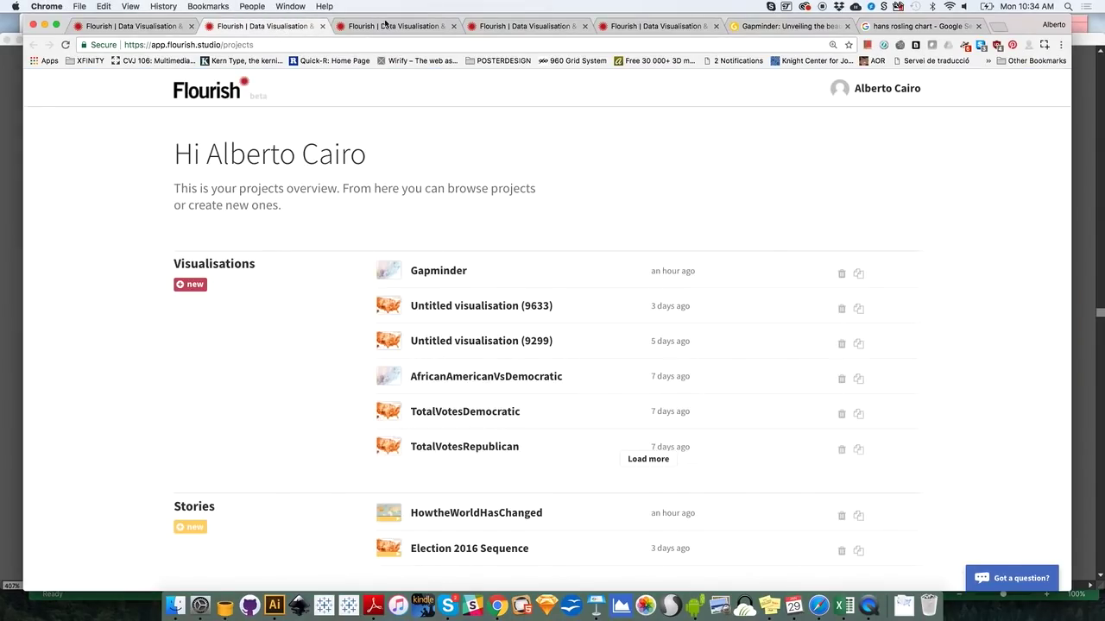
# Open the Election 2016 Sequence story and advance to its third slide.
pyautogui.click(385, 24)
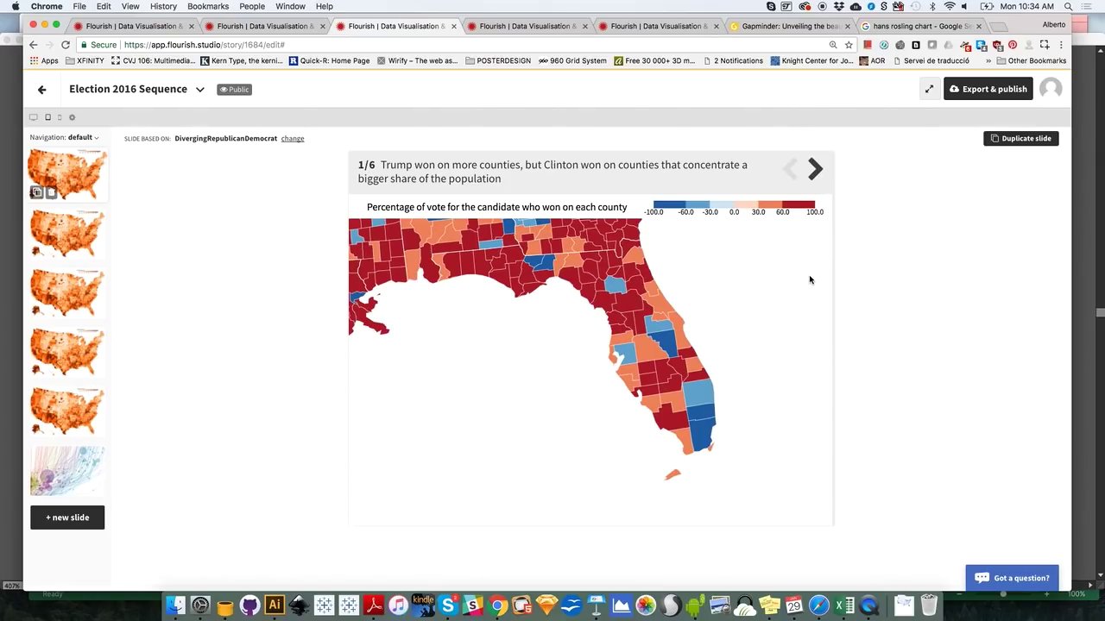
pyautogui.press('Right')
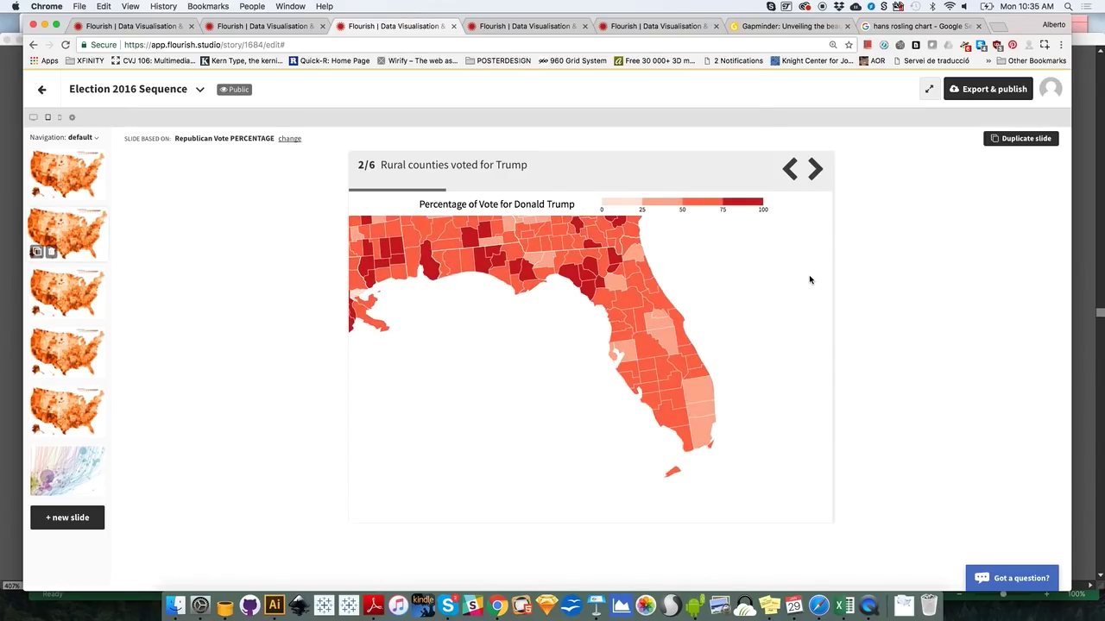
pyautogui.click(816, 173)
pyautogui.press('Right')
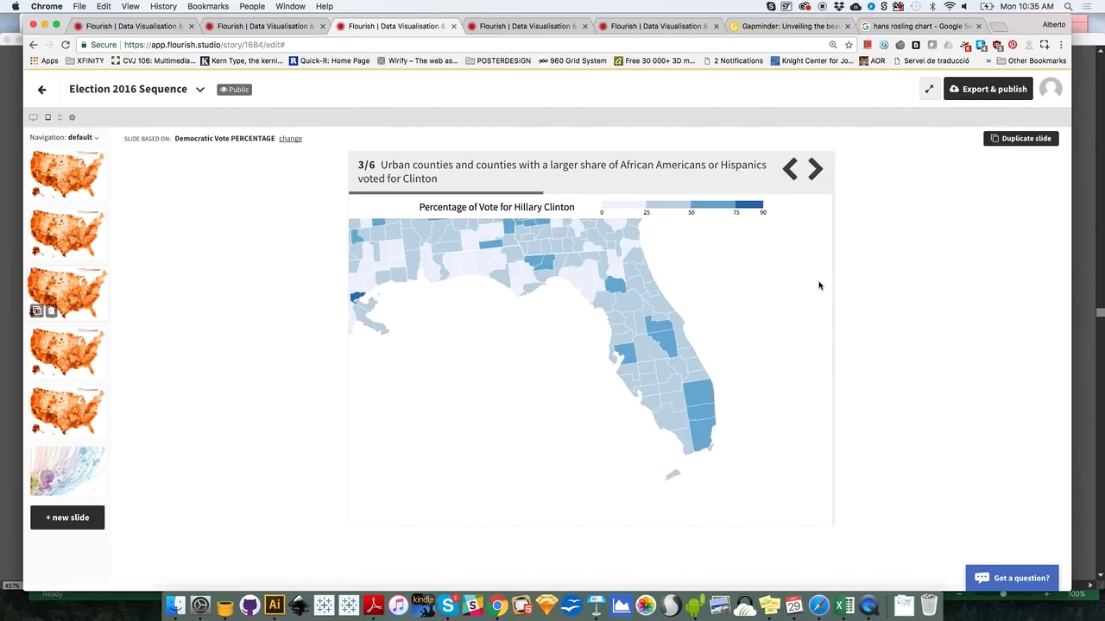
# Step through the Trump and Clinton vote slides to the final correlation slide, 6/6.
pyautogui.click(816, 171)
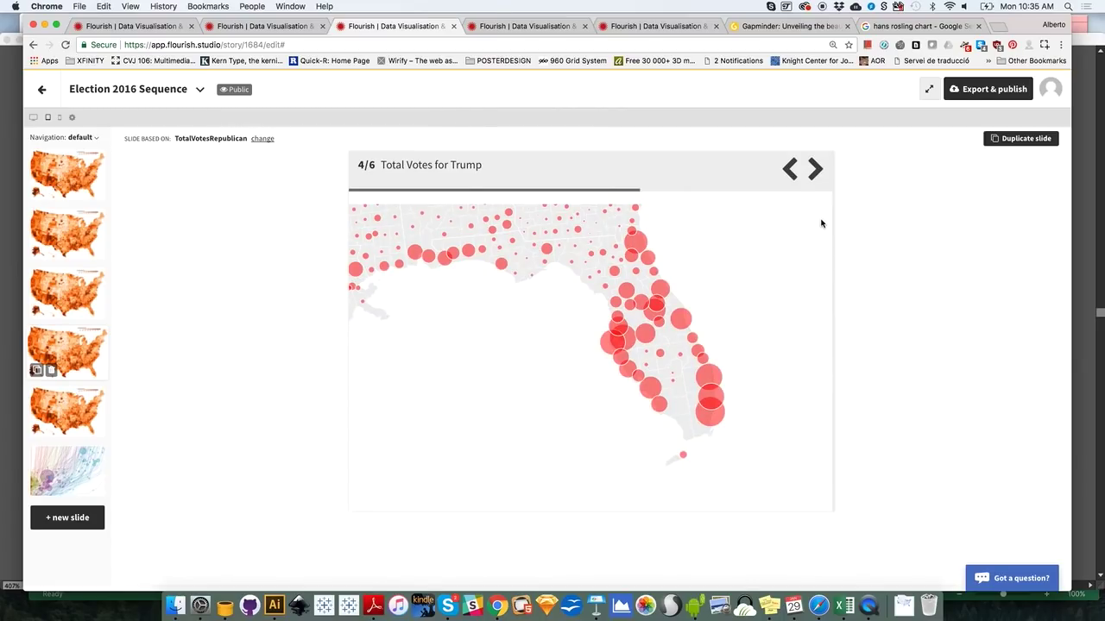
pyautogui.click(815, 169)
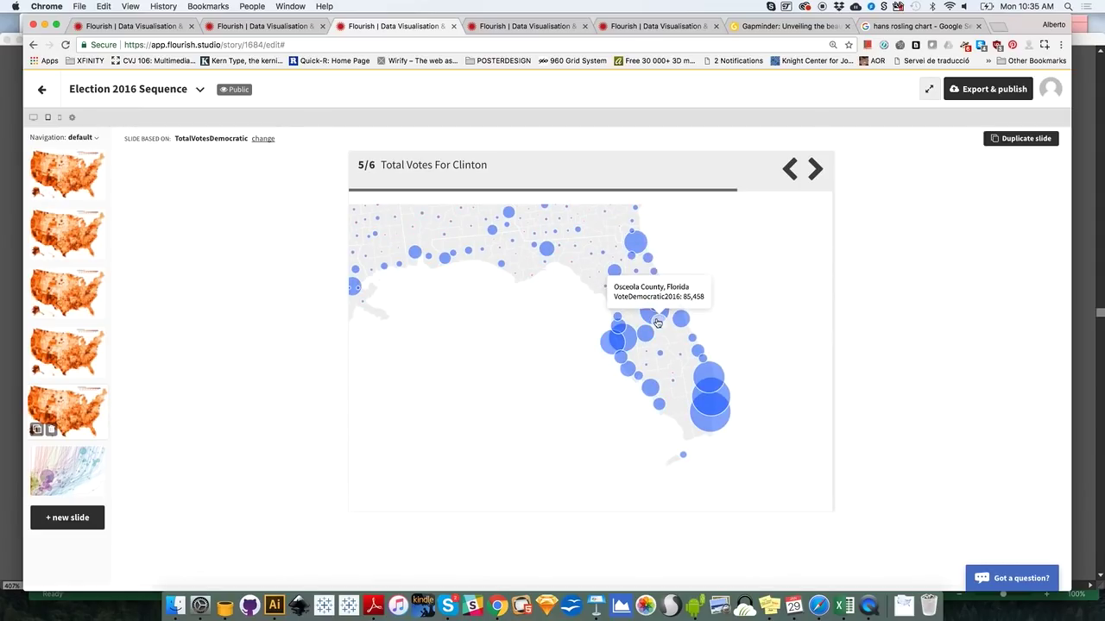
pyautogui.moveTo(636, 294)
pyautogui.click(815, 168)
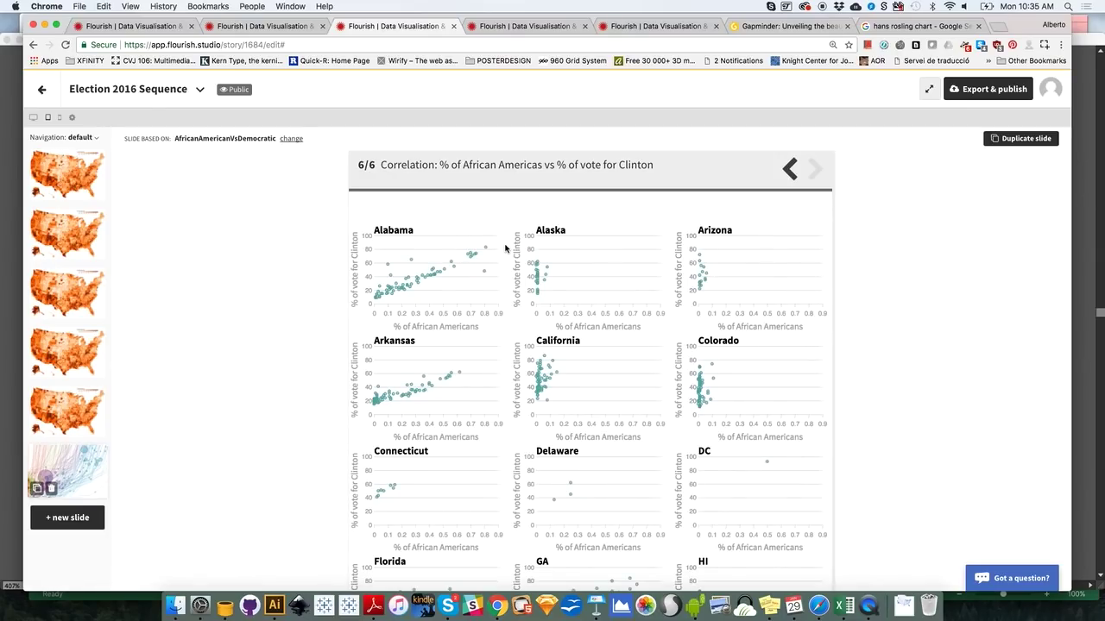
pyautogui.moveTo(456, 270)
pyautogui.click(526, 26)
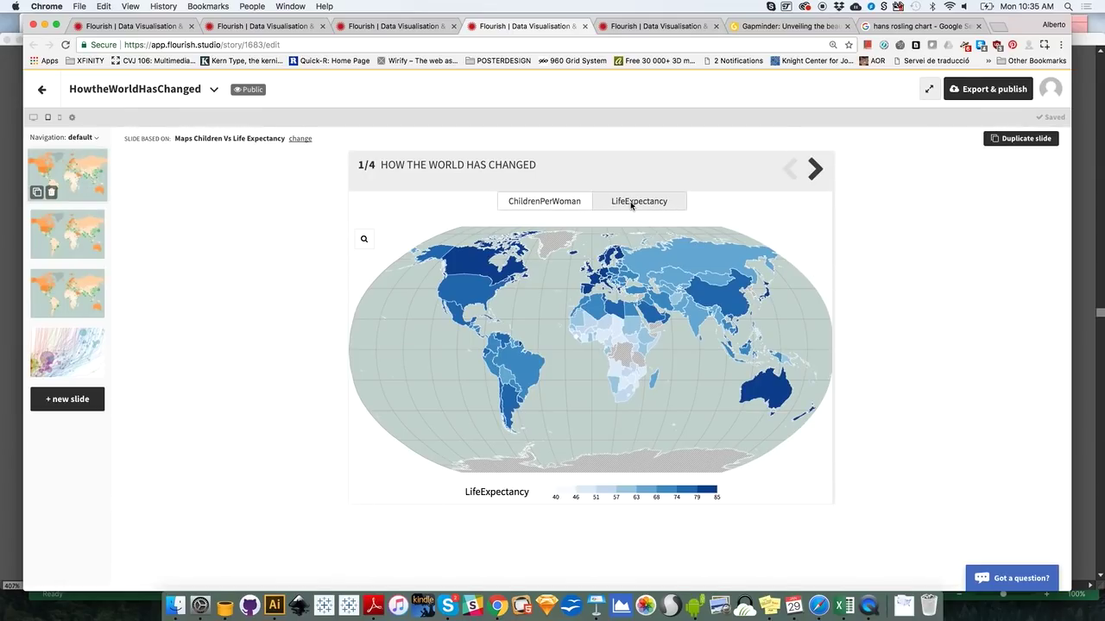
# Toggle the world map between ChildrenPerWoman and LifeExpectancy, view the TotalVotesDemocratic map, then go home.
pyautogui.click(557, 204)
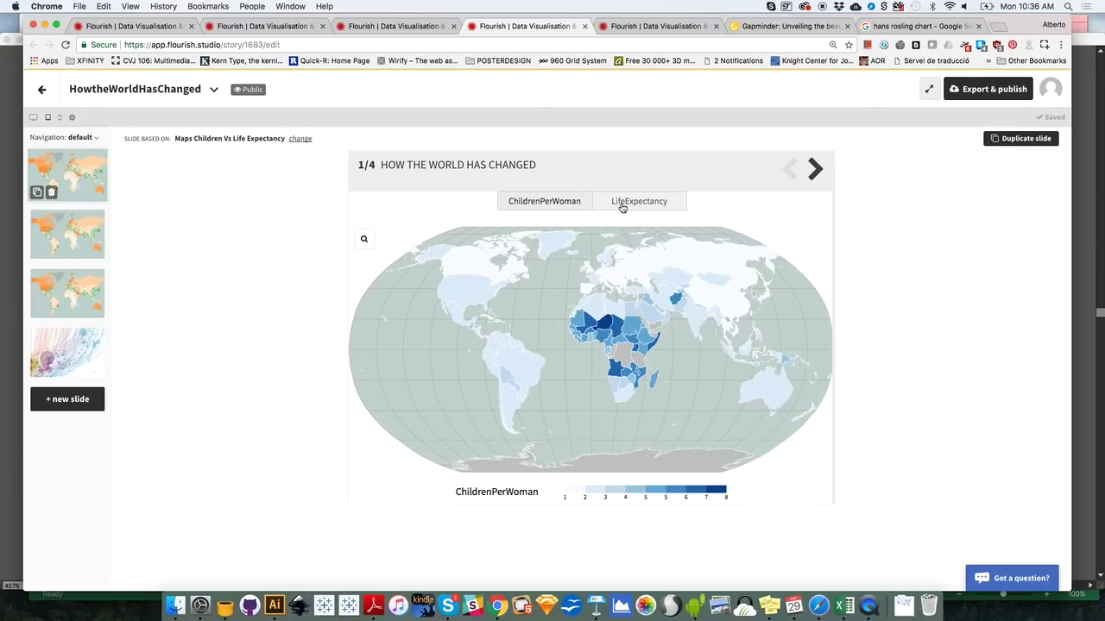
pyautogui.click(622, 206)
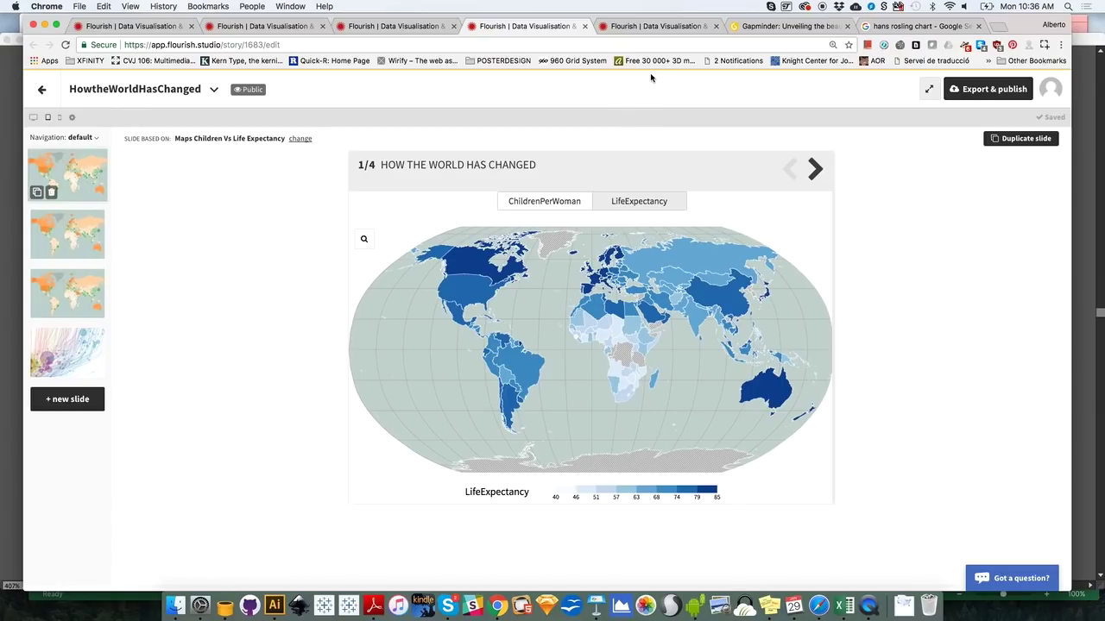
pyautogui.click(640, 27)
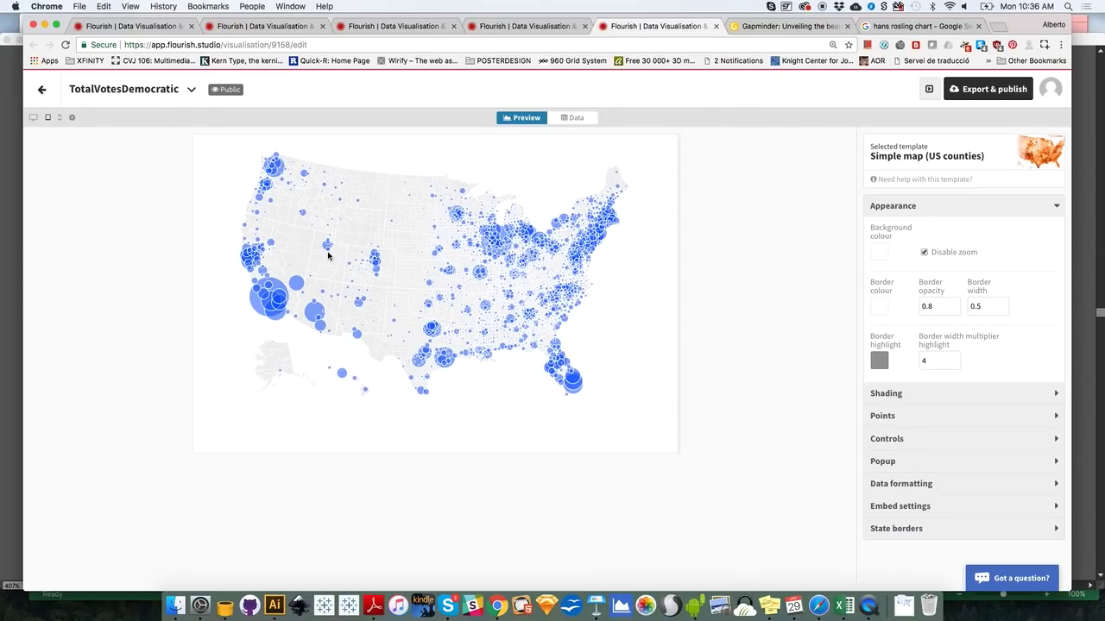
pyautogui.moveTo(274, 291)
pyautogui.moveTo(546, 227)
pyautogui.click(129, 26)
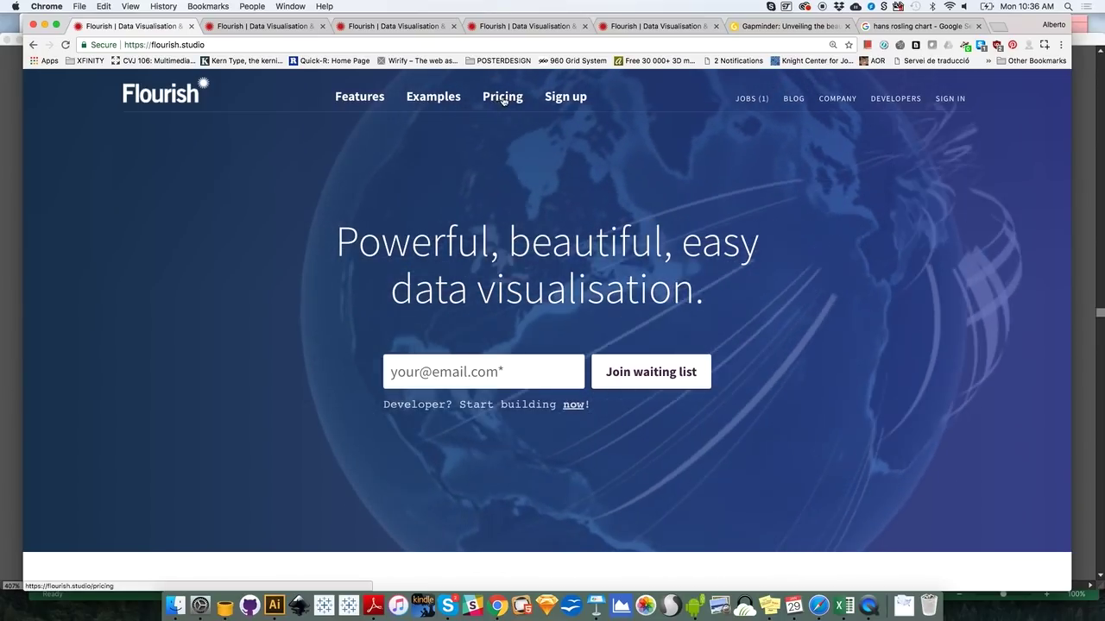
# On the pricing page, highlight the Public tier's subtitle and features like Embed projects on your site.
pyautogui.click(503, 98)
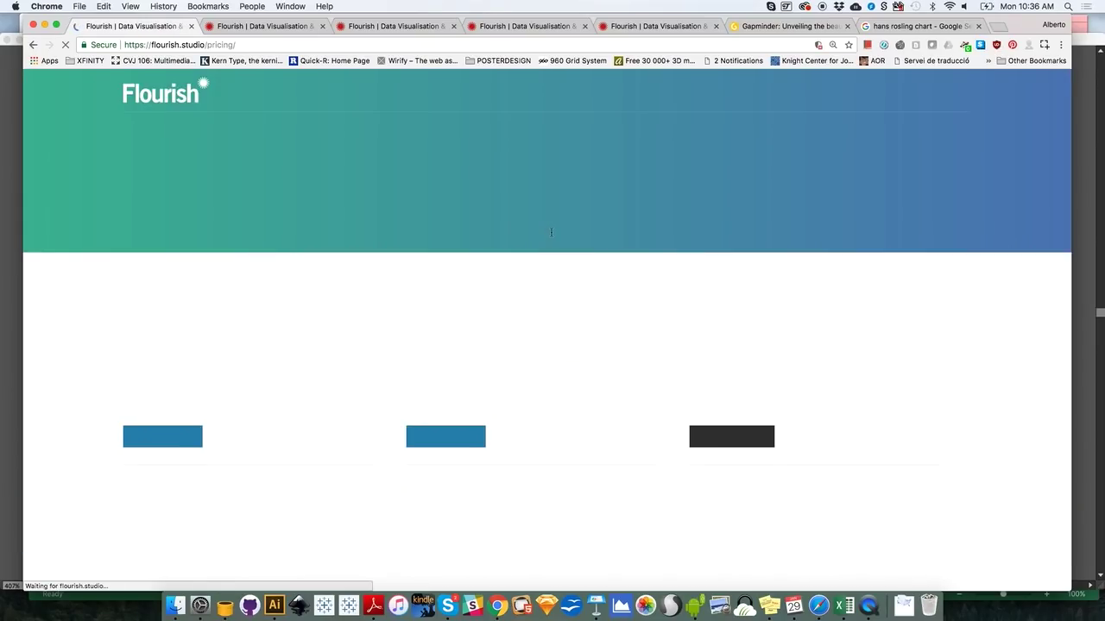
pyautogui.scroll(-3, 622, 393)
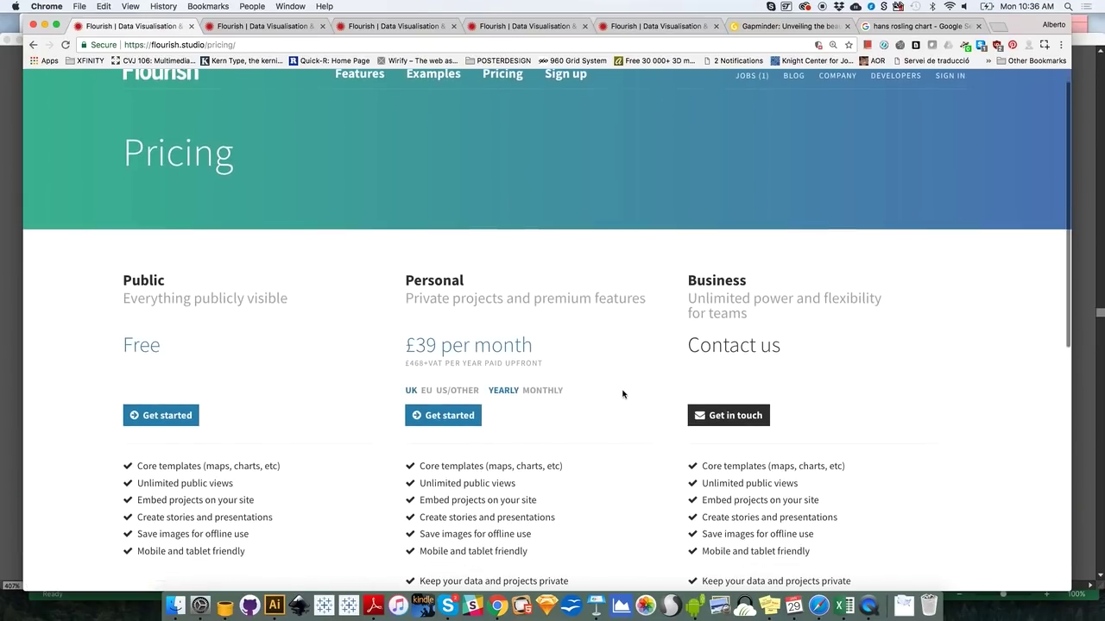
pyautogui.scroll(-3, 622, 393)
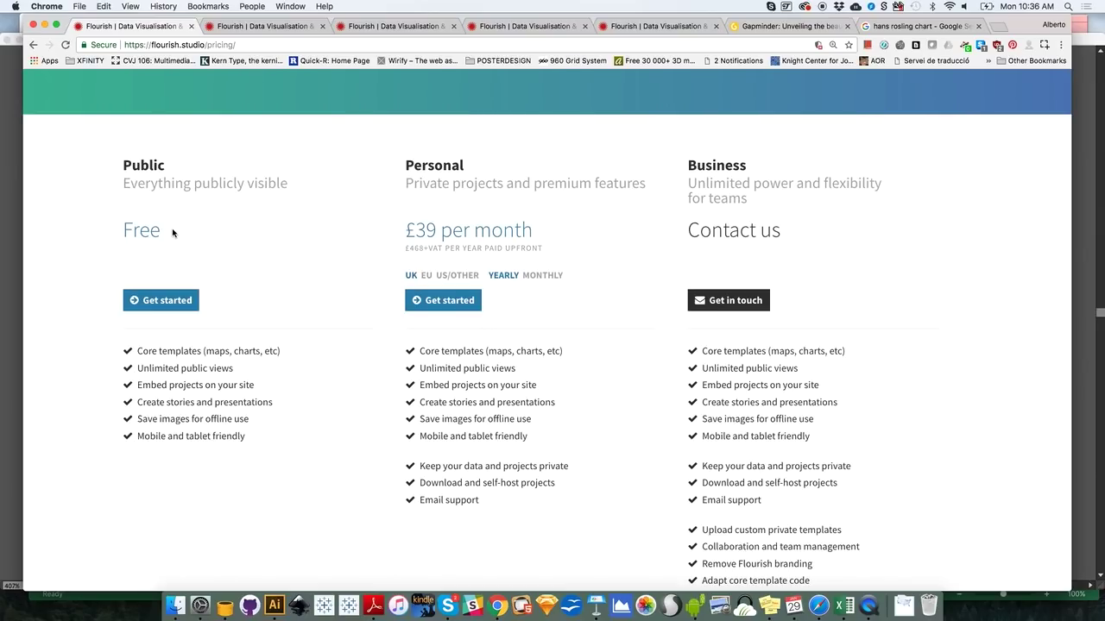
pyautogui.moveTo(125, 181); pyautogui.dragTo(291, 187)
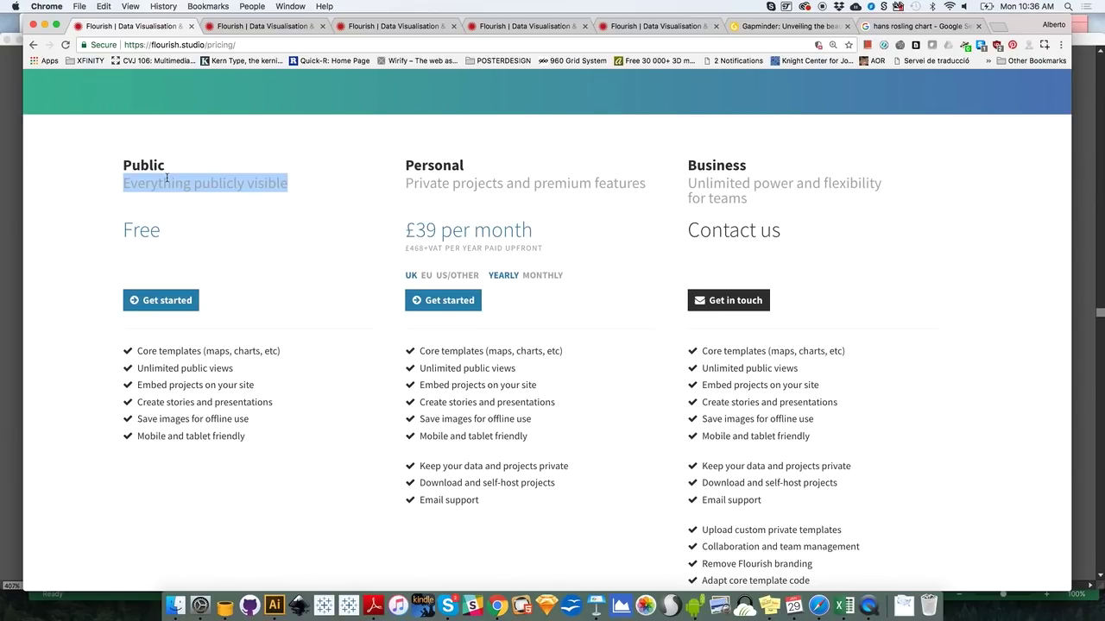
pyautogui.moveTo(138, 351)
pyautogui.mouseDown()
pyautogui.moveTo(264, 352)
pyautogui.moveTo(259, 369)
pyautogui.moveTo(141, 348)
pyautogui.mouseUp()
pyautogui.click(257, 369)
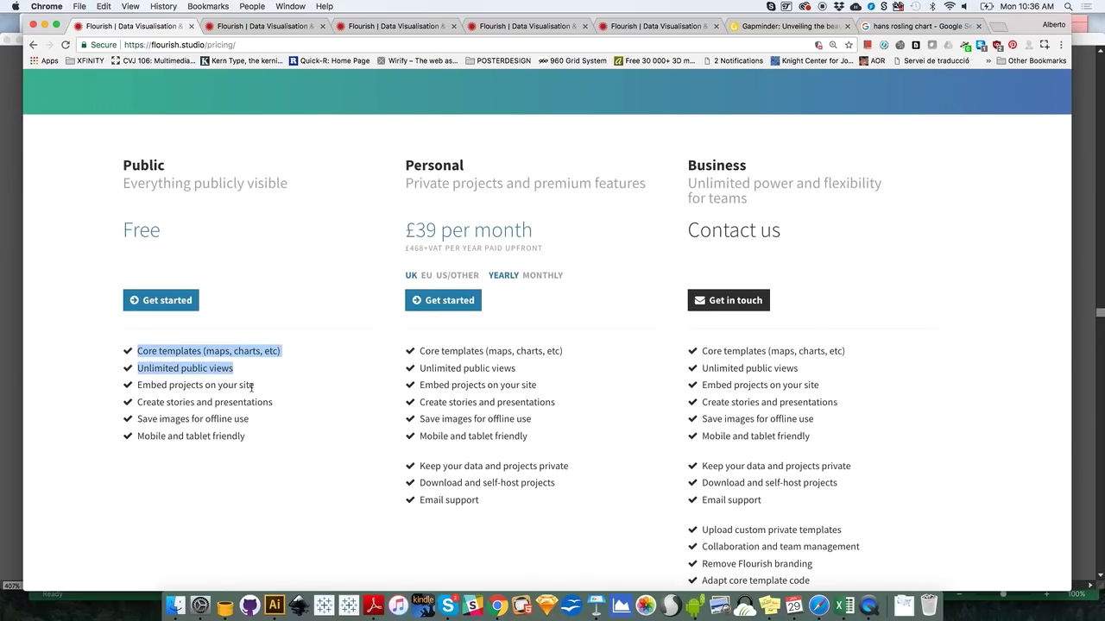
pyautogui.moveTo(254, 387); pyautogui.dragTo(136, 387)
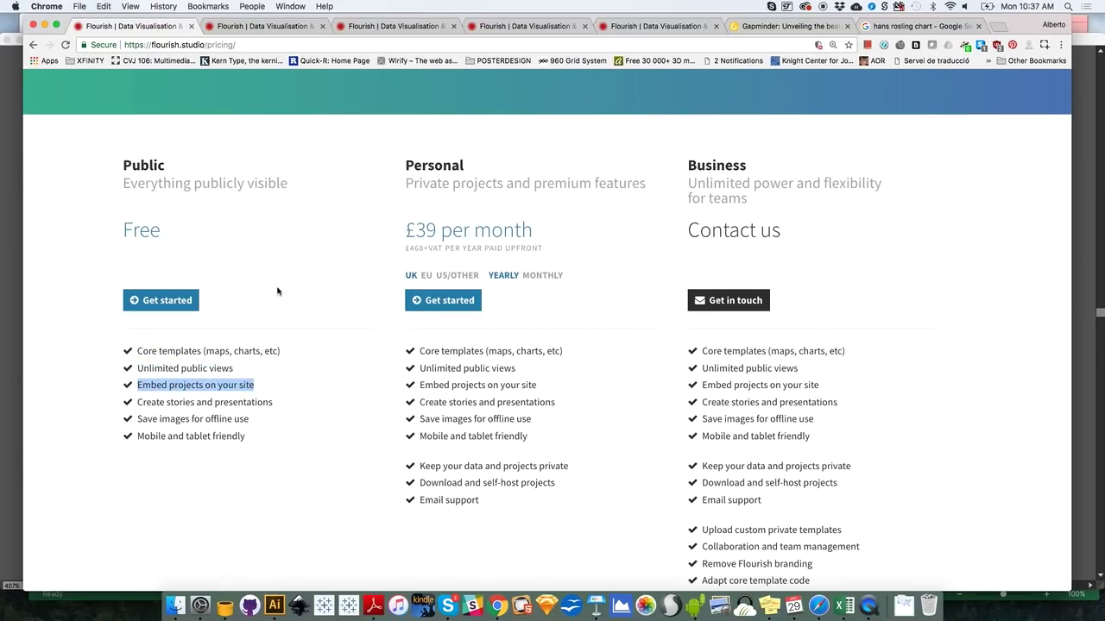
pyautogui.click(296, 29)
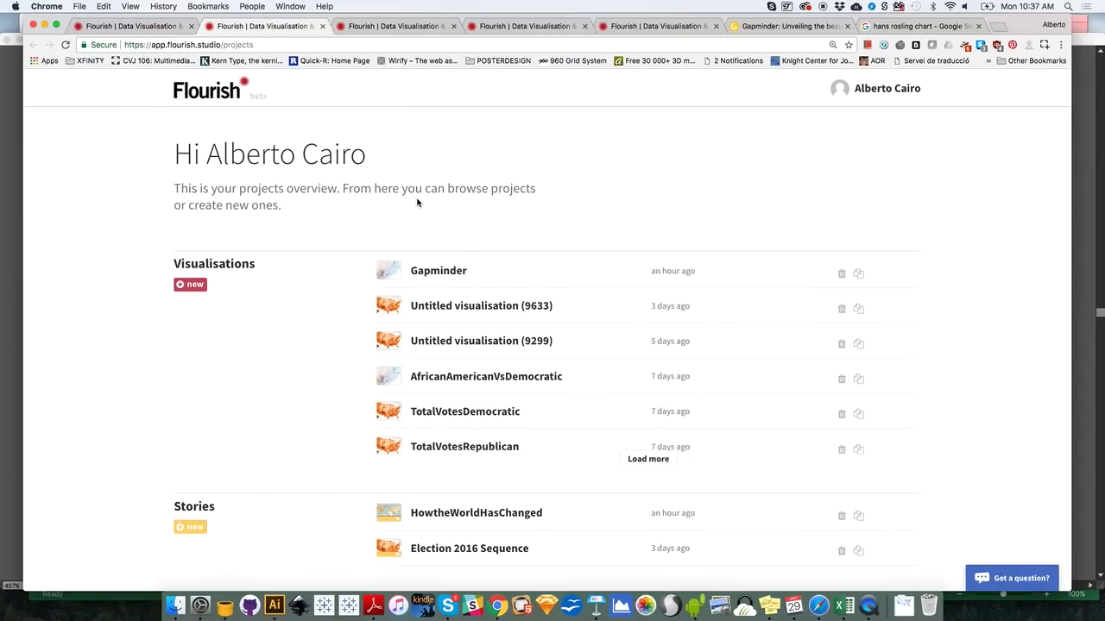
# Publish the Election 2016 Sequence story and select its embed code.
pyautogui.click(404, 29)
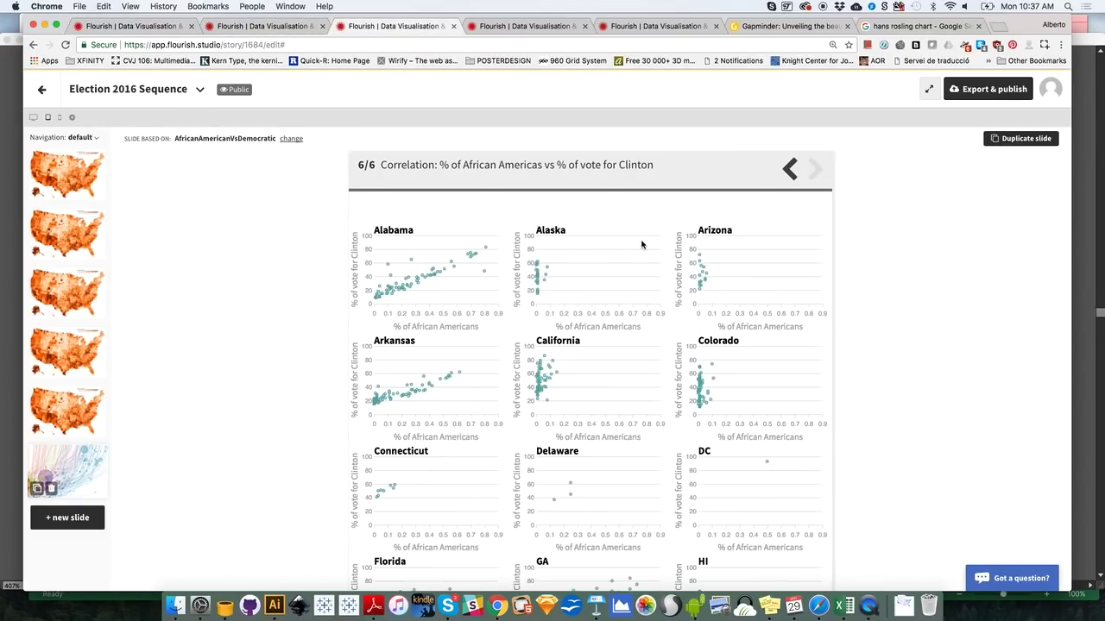
pyautogui.click(981, 95)
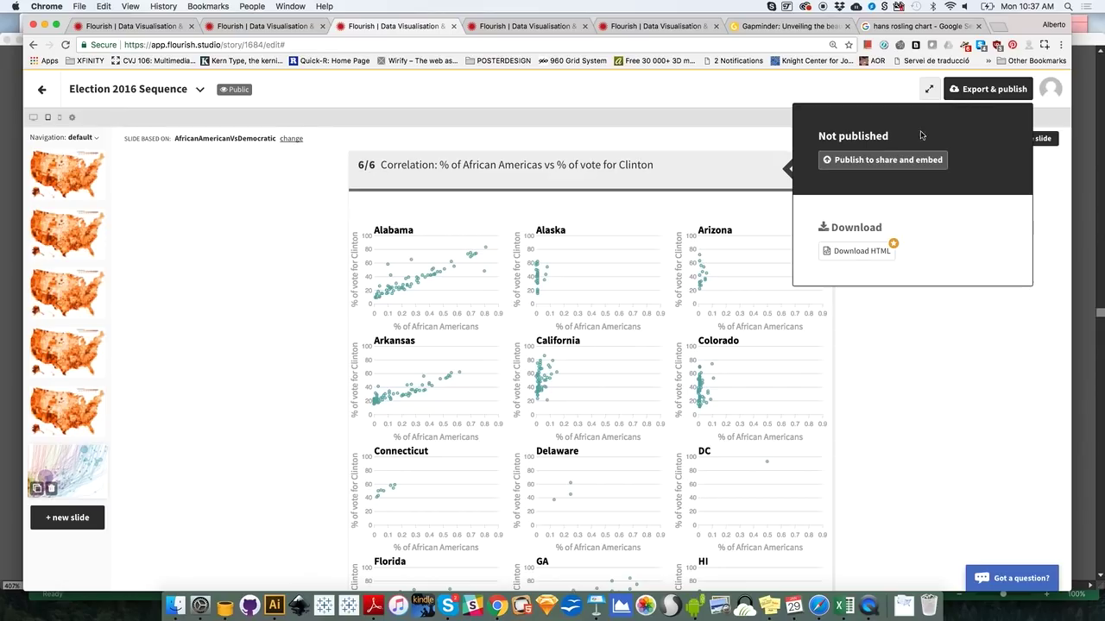
pyautogui.click(882, 161)
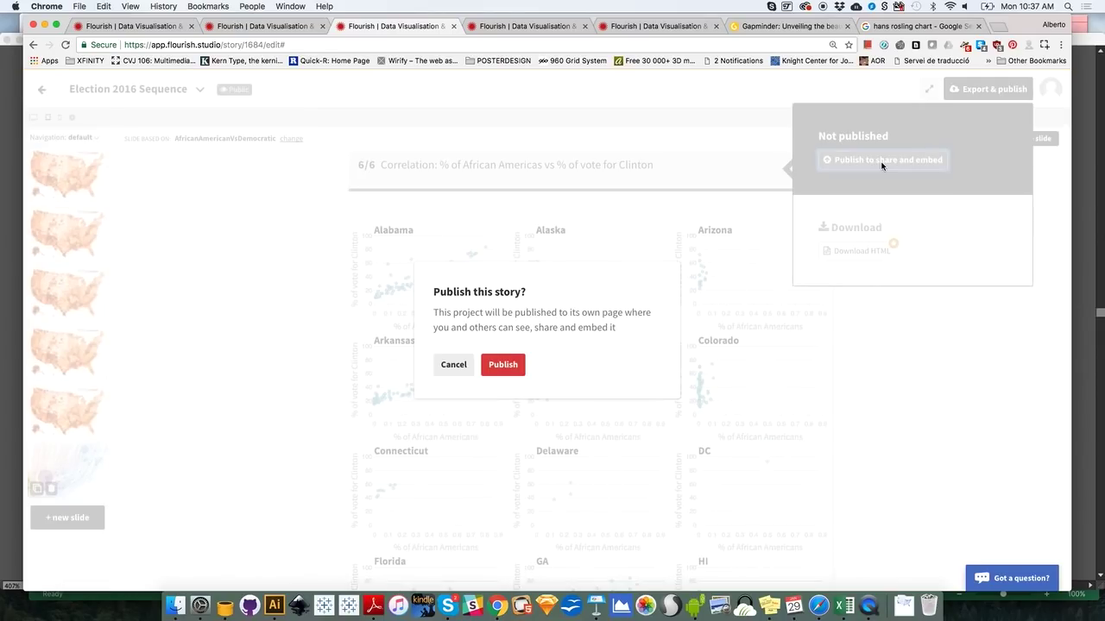
pyautogui.click(510, 365)
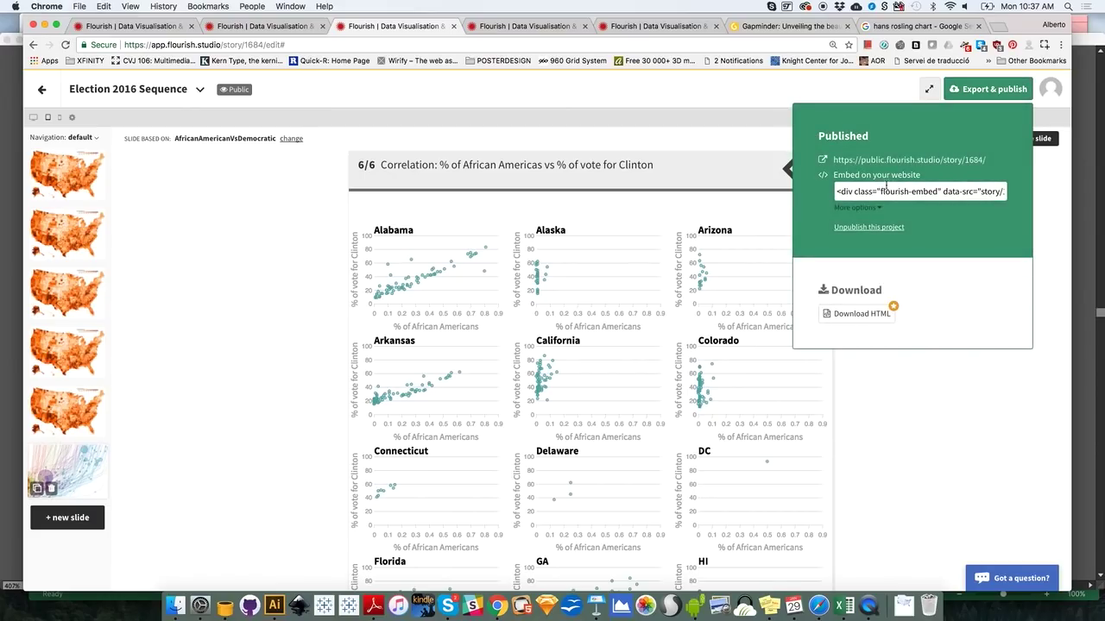
pyautogui.click(873, 189)
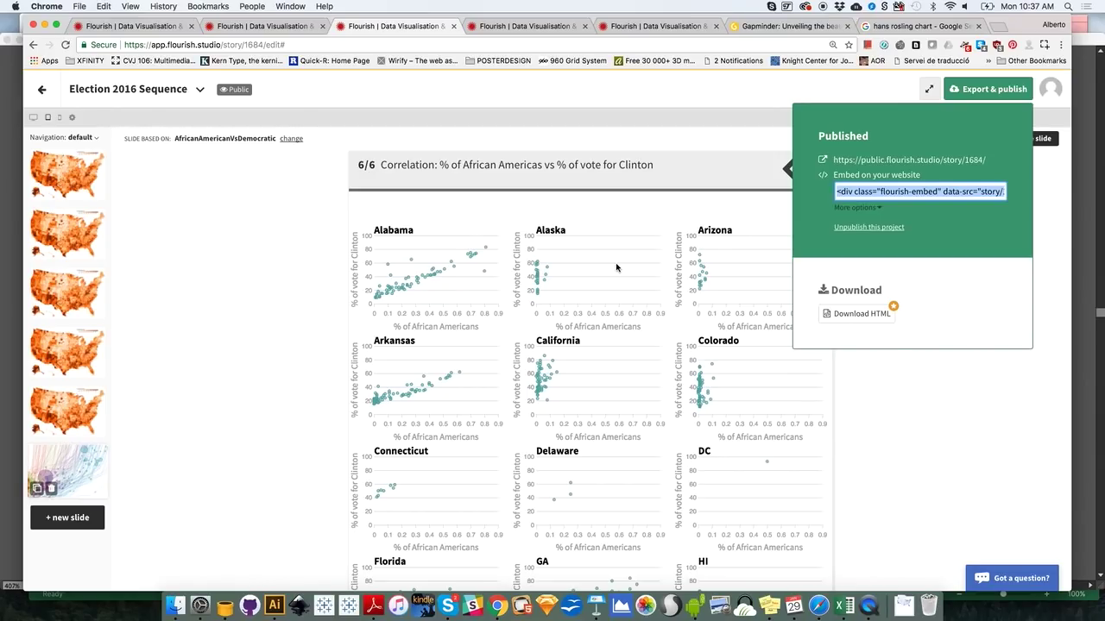
pyautogui.click(883, 384)
# Highlight the Create stories and Save images for offline use pricing features, then return to TotalVotesDemocratic.
pyautogui.click(134, 26)
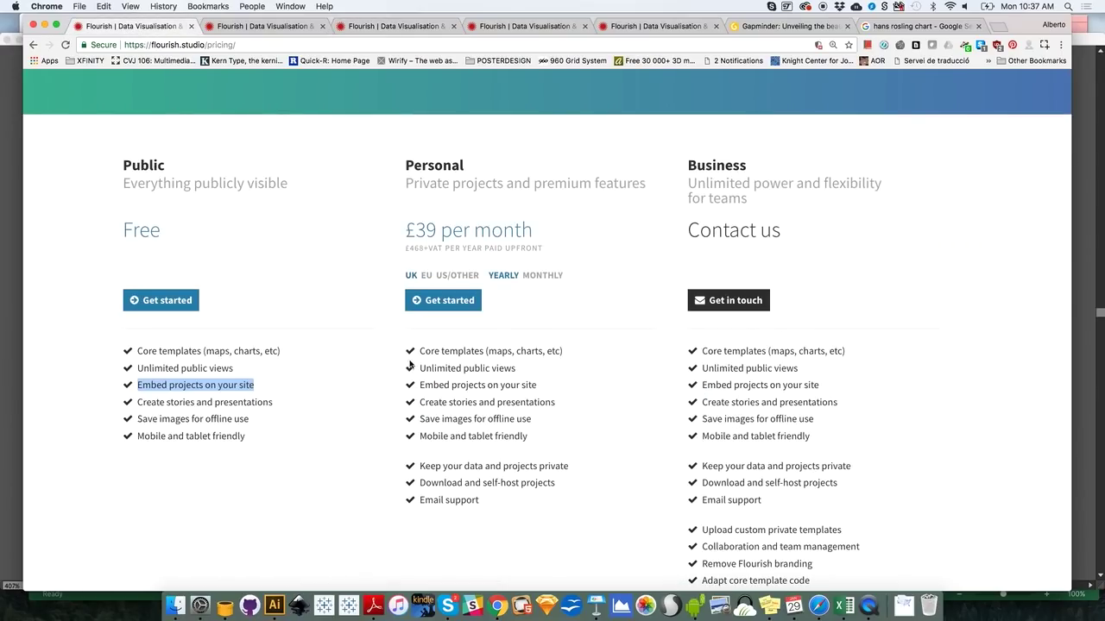
pyautogui.click(208, 404)
pyautogui.tripleClick(210, 402)
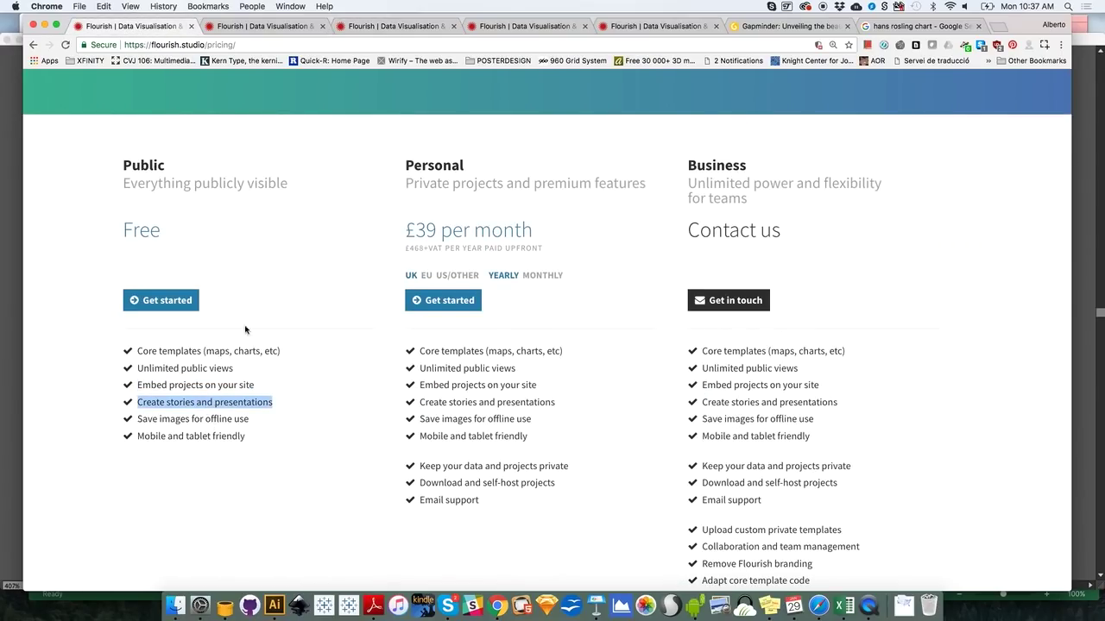
pyautogui.click(617, 28)
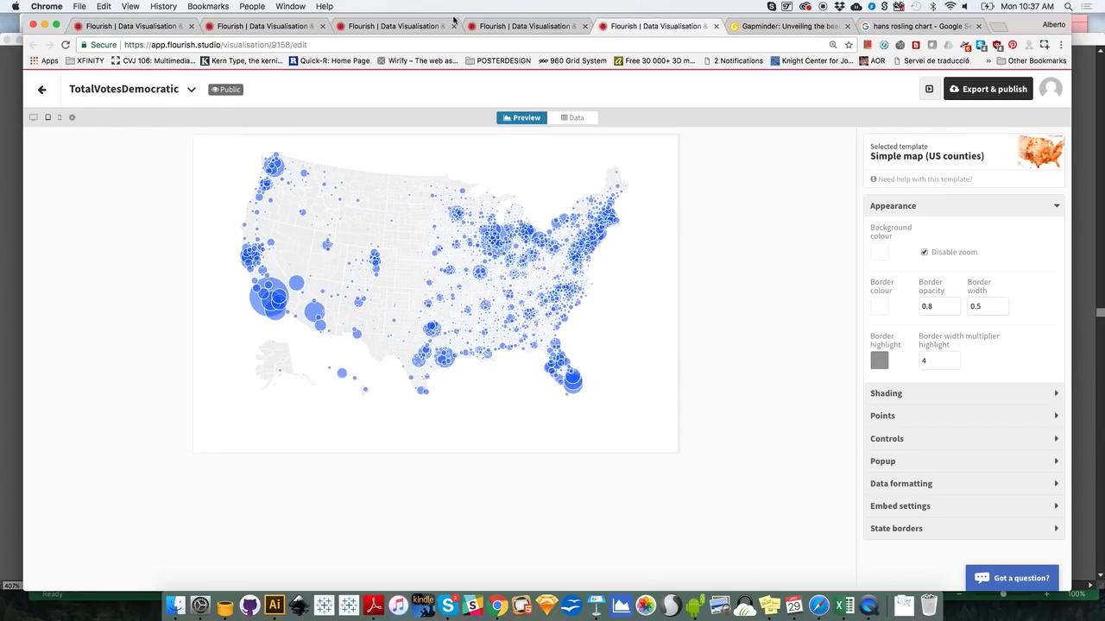
pyautogui.click(417, 30)
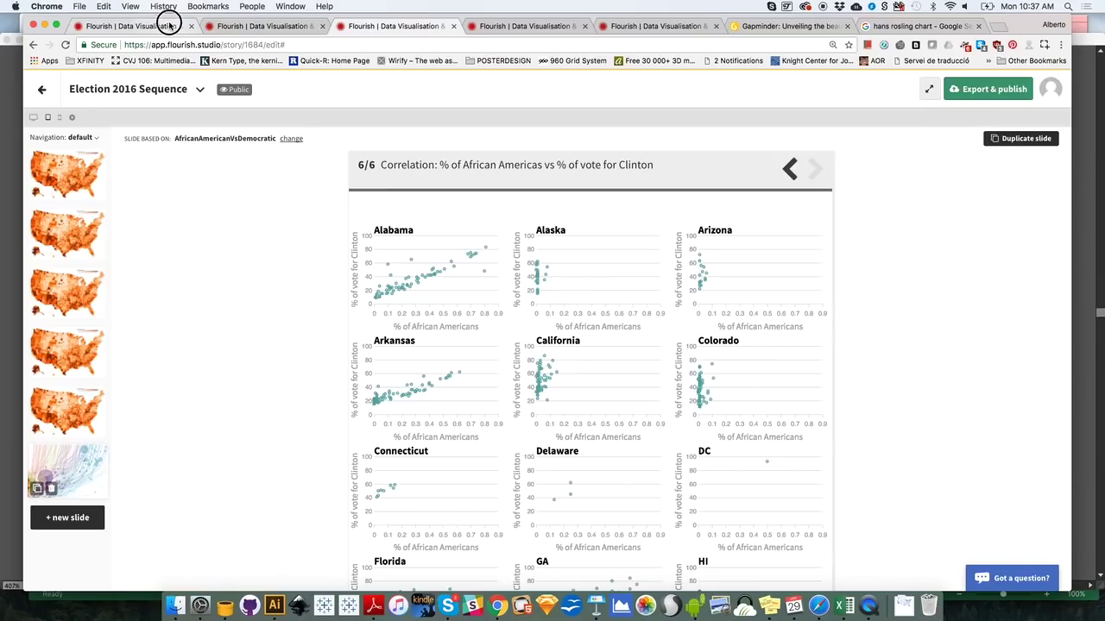
pyautogui.click(130, 26)
pyautogui.tripleClick(193, 417)
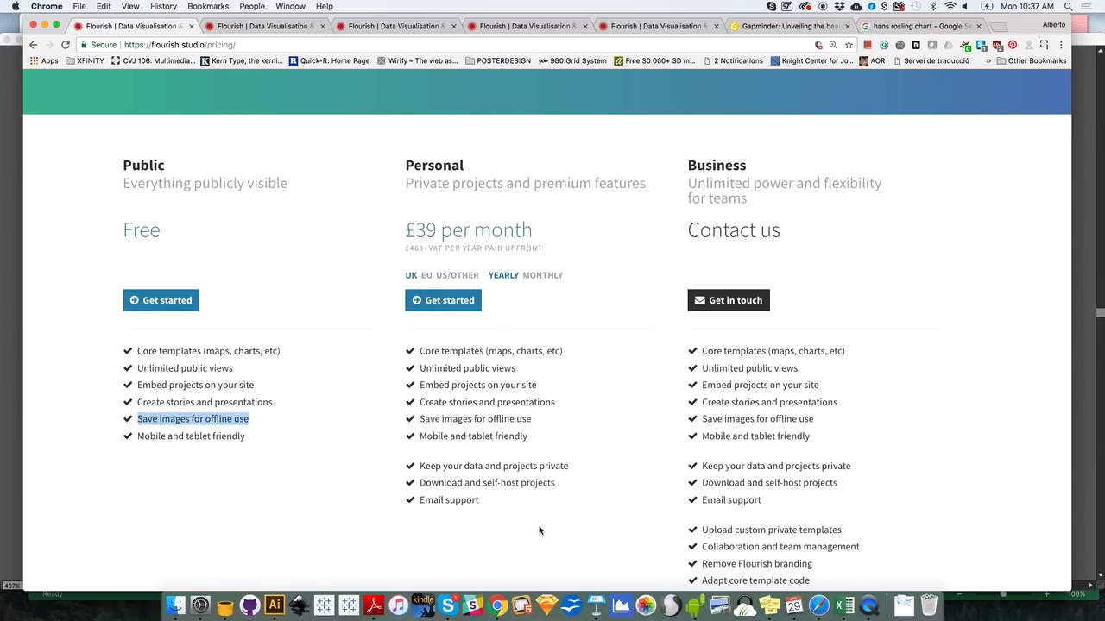
pyautogui.click(675, 33)
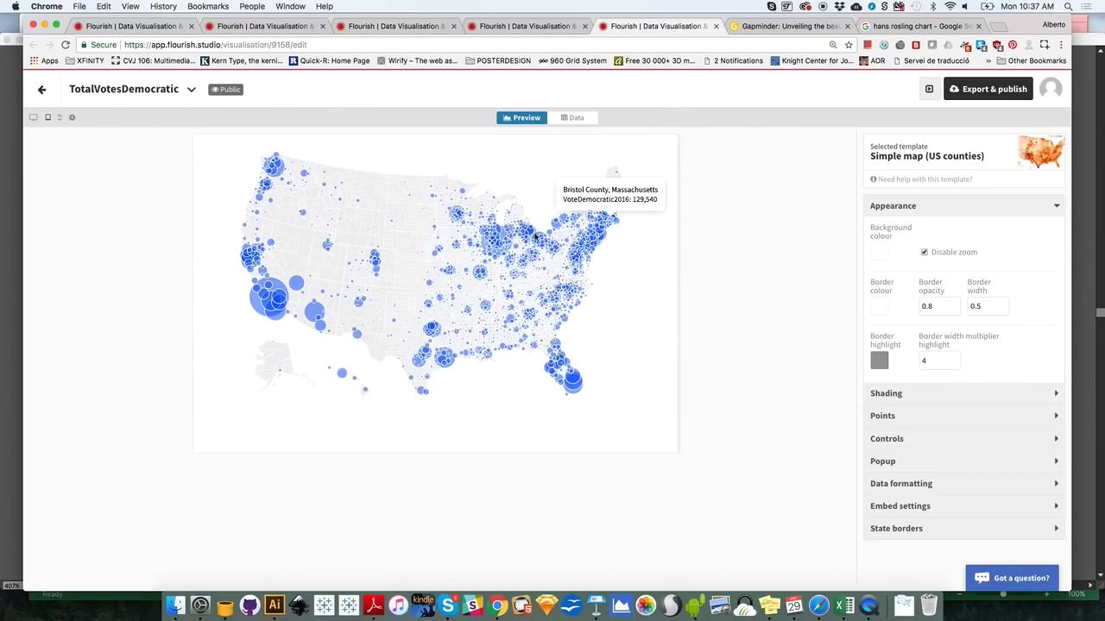
# Download the map snapshot in SVG format and drag TotalVotesDemocratic (2).svg into Illustrator.
pyautogui.click(982, 96)
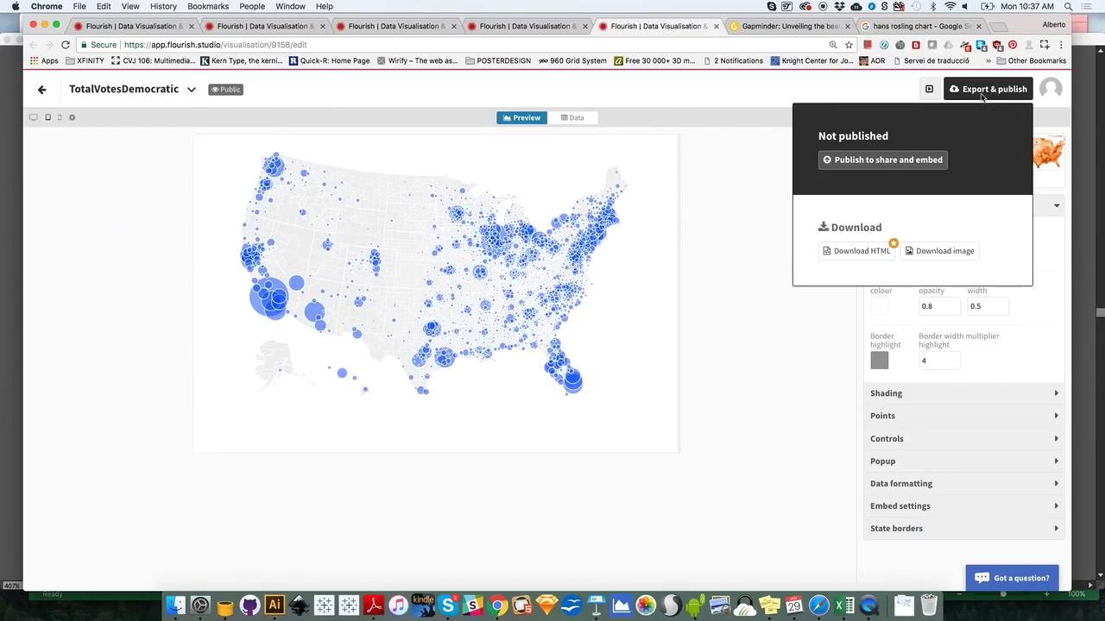
pyautogui.click(947, 253)
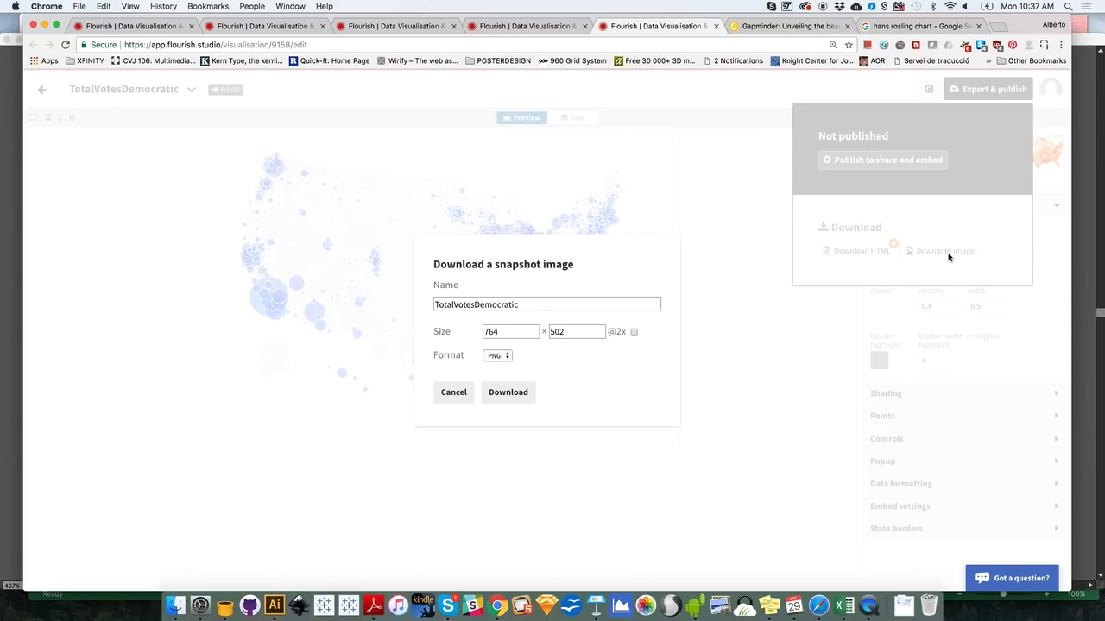
pyautogui.click(509, 364)
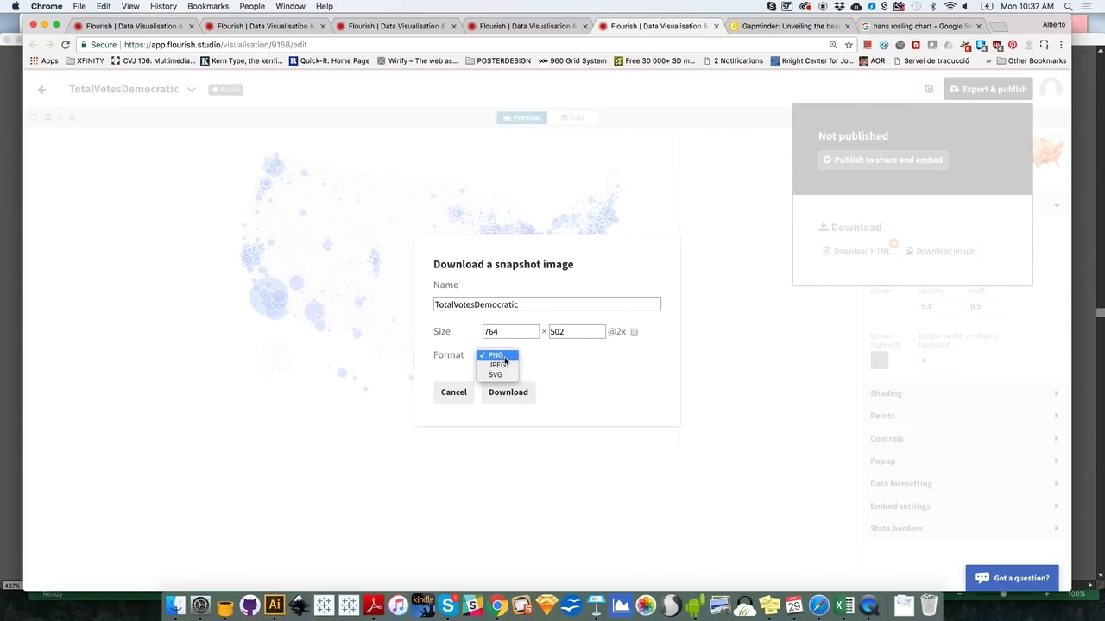
pyautogui.click(499, 356)
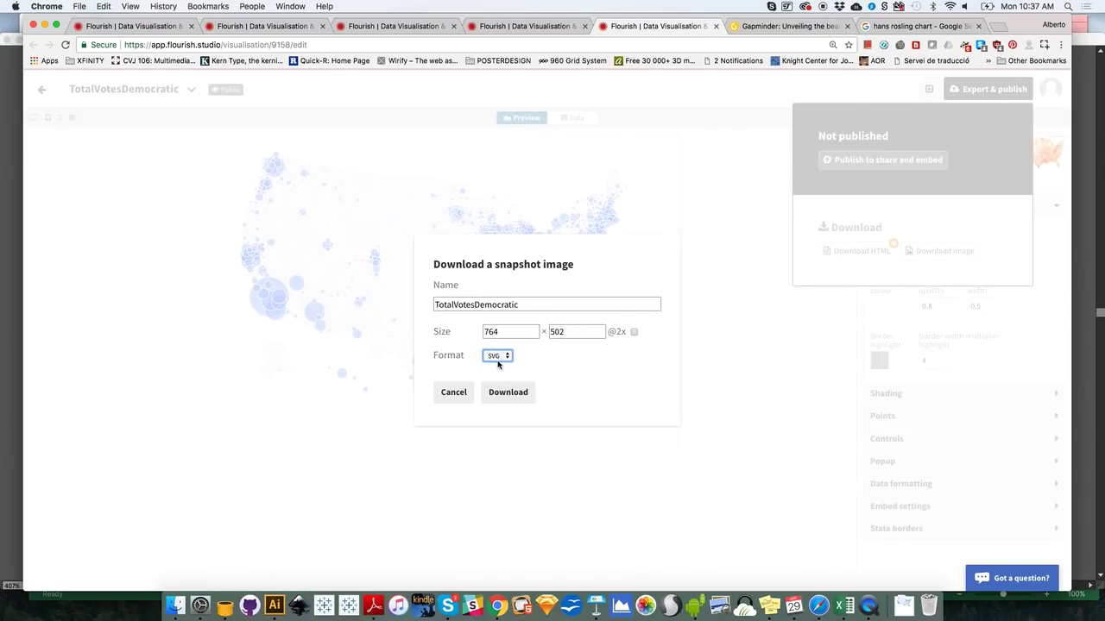
pyautogui.press('s')
pyautogui.click(507, 394)
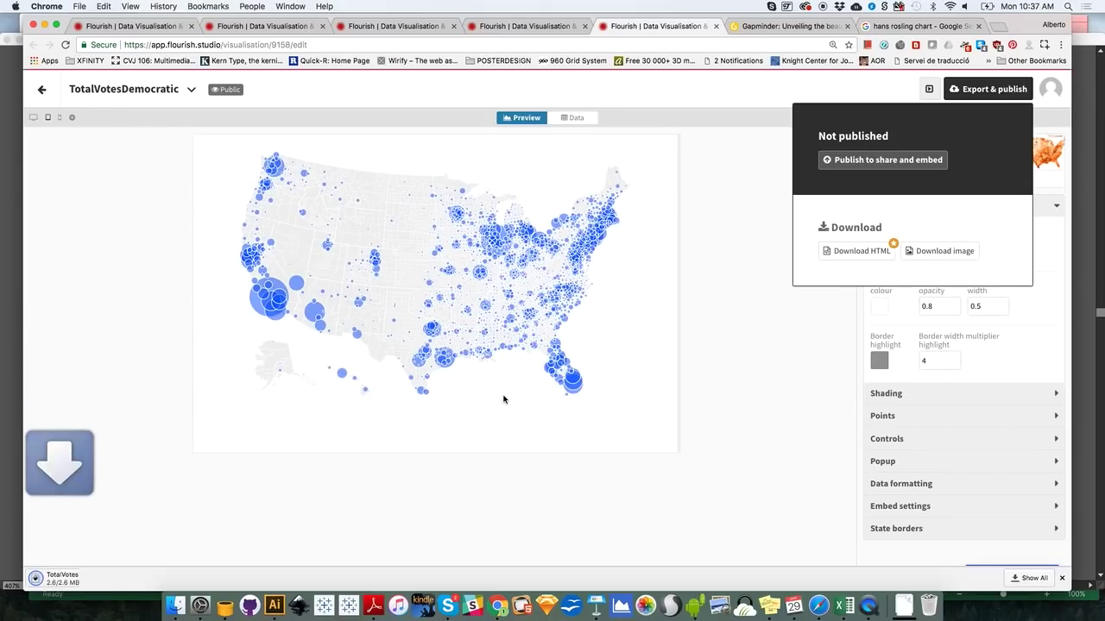
pyautogui.click(906, 607)
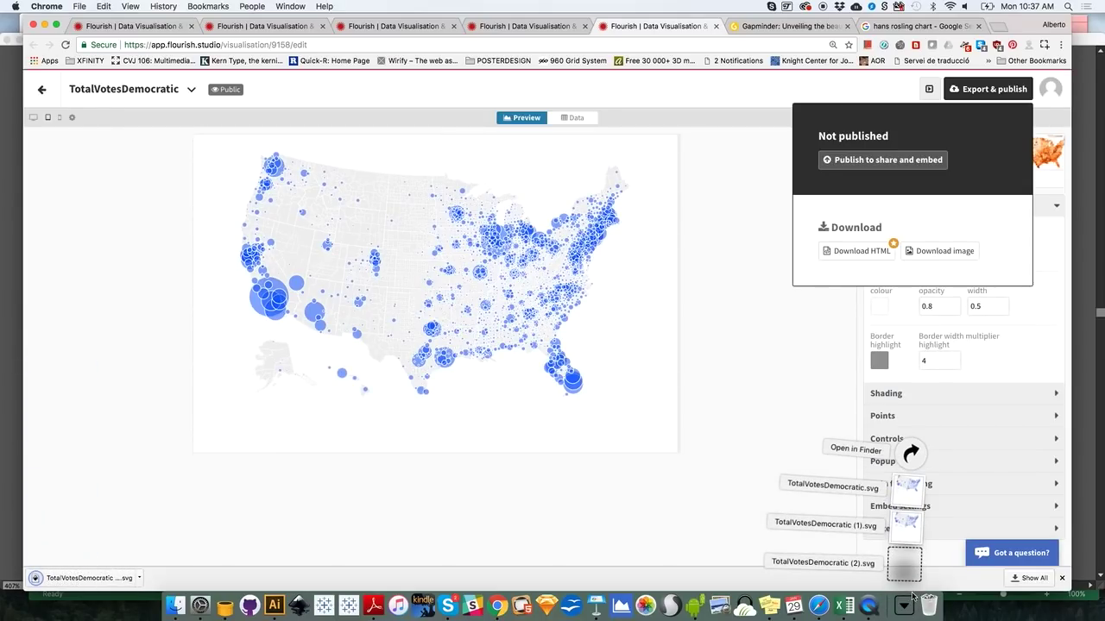
pyautogui.moveTo(904, 565); pyautogui.dragTo(281, 599)
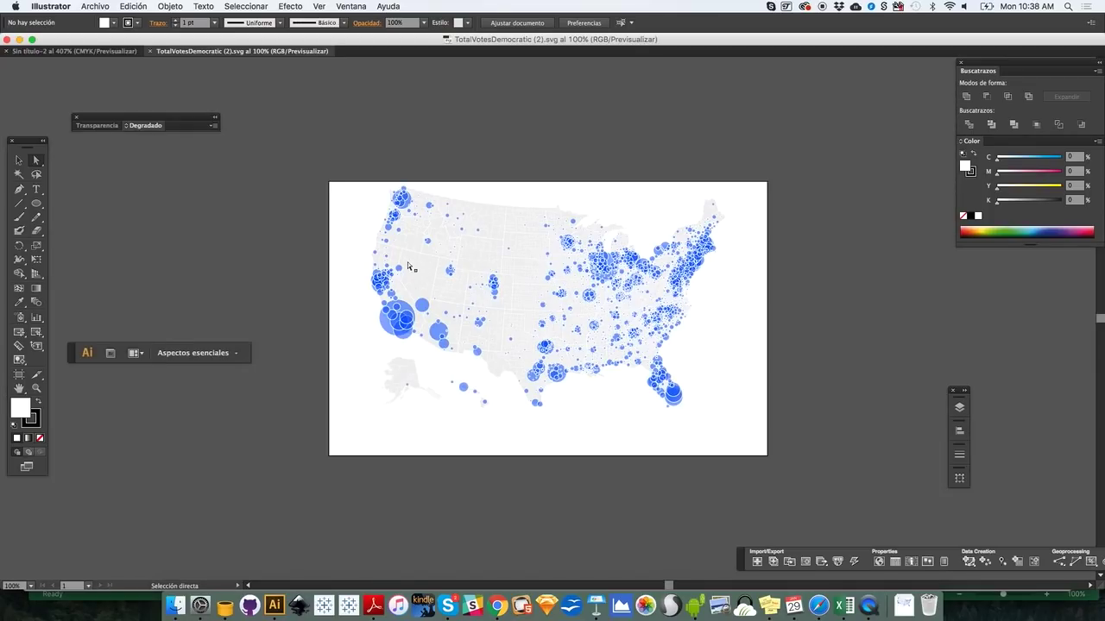
# Zoom into California and move the Los Angeles bubble to show the circles are editable, then zoom out.
pyautogui.moveTo(364, 257); pyautogui.dragTo(486, 395)
pyautogui.click(478, 249)
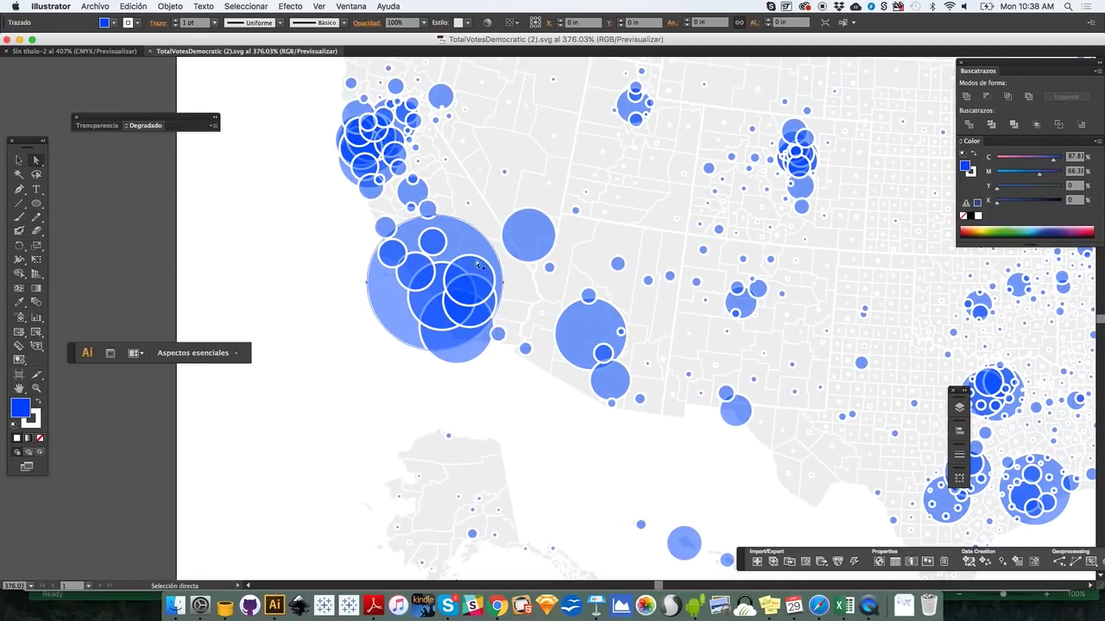
pyautogui.moveTo(475, 249); pyautogui.dragTo(390, 298)
pyautogui.press('super+z')
pyautogui.click(461, 345)
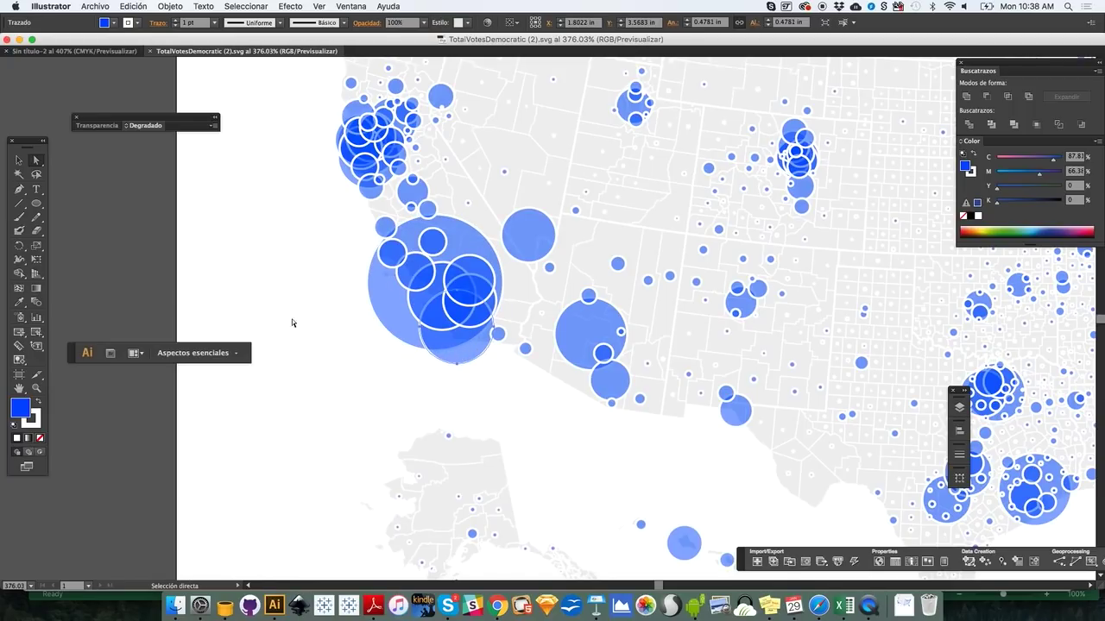
pyautogui.click(329, 324)
pyautogui.press('super+minus')
pyautogui.press('super+minus')
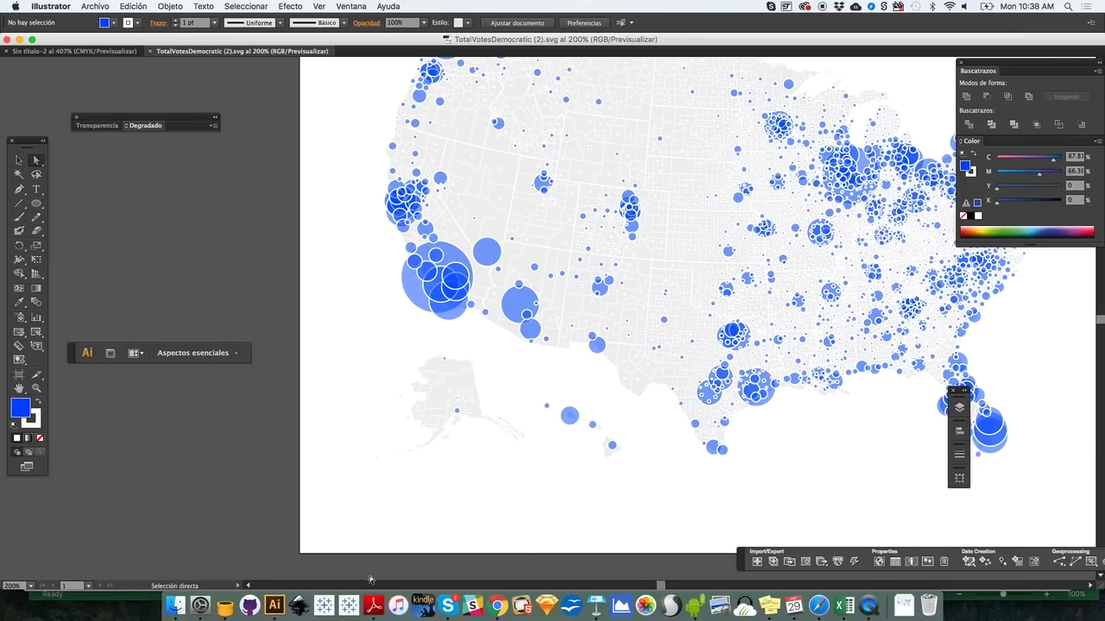
pyautogui.click(373, 606)
# Bring forward and reposition the 1MapCounty and 5PopularVoteMAP PDF windows, then return to Chrome.
pyautogui.click(857, 96)
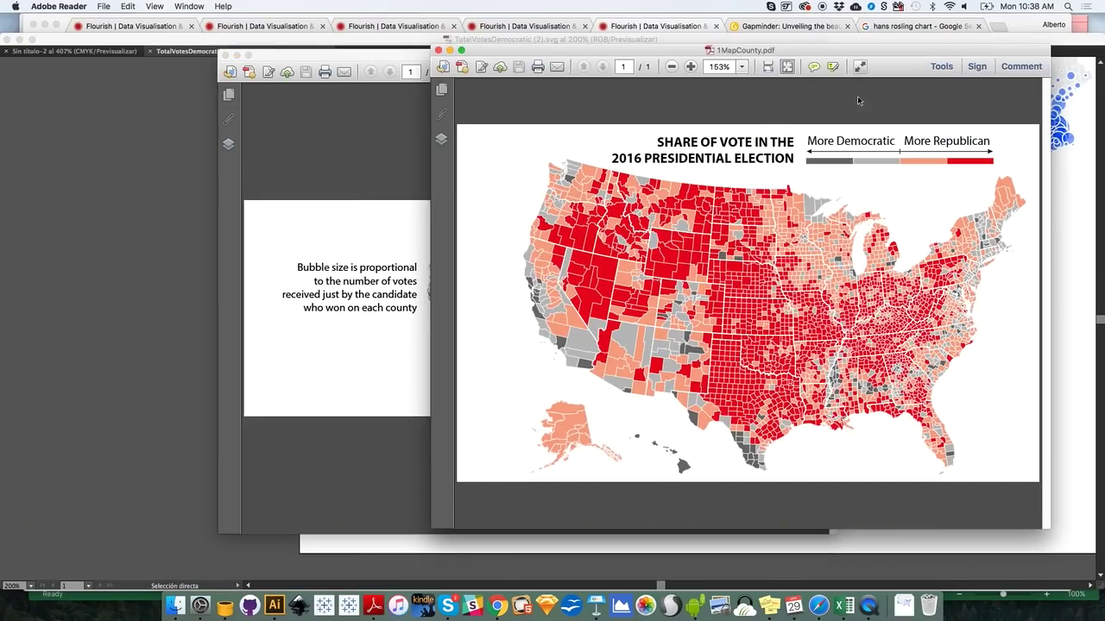
pyautogui.moveTo(848, 50); pyautogui.dragTo(768, 28)
pyautogui.click(341, 65)
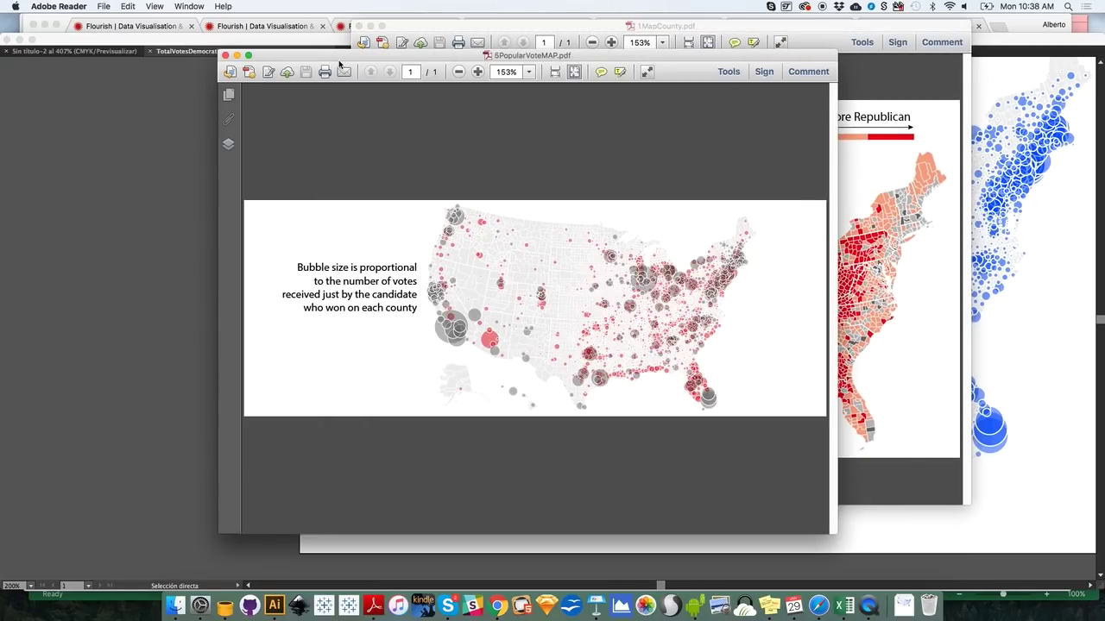
pyautogui.moveTo(339, 65); pyautogui.dragTo(228, 45)
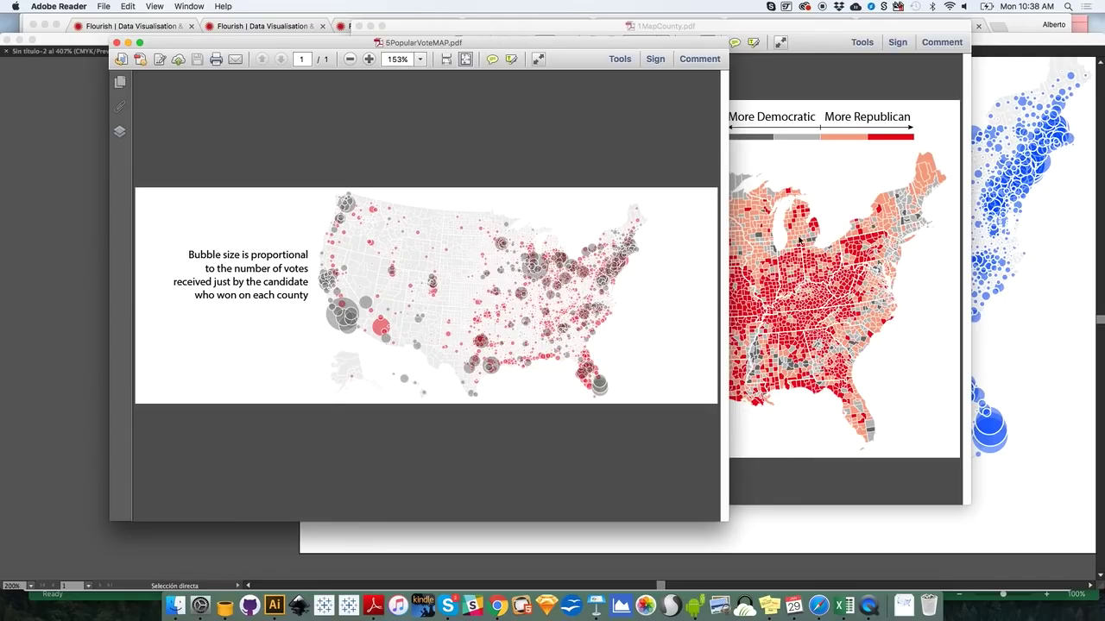
pyautogui.click(223, 6)
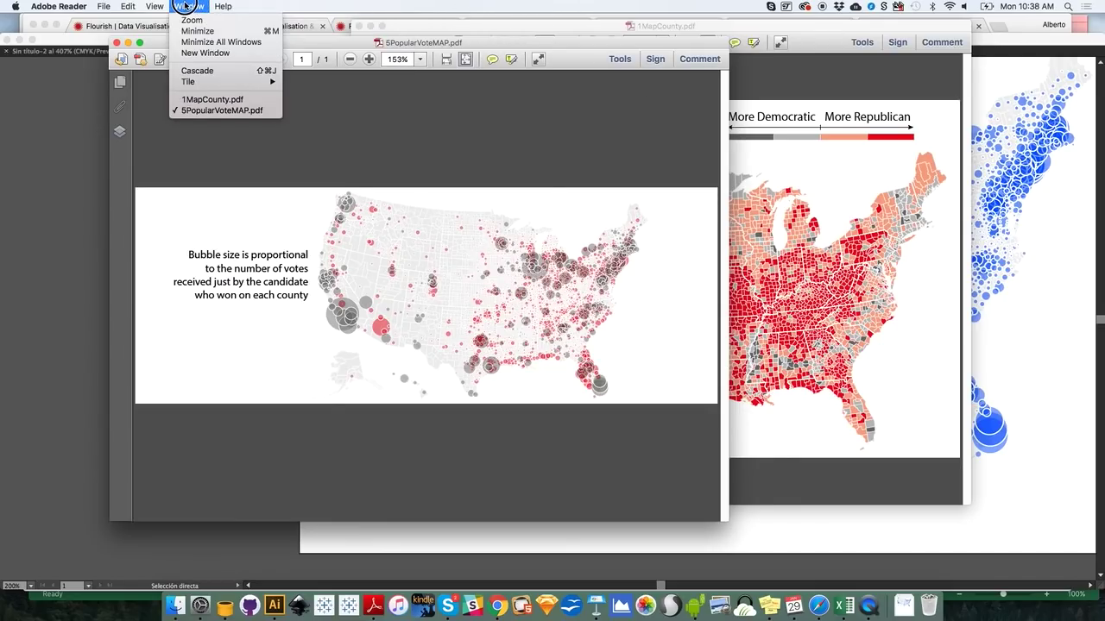
pyautogui.click(266, 130)
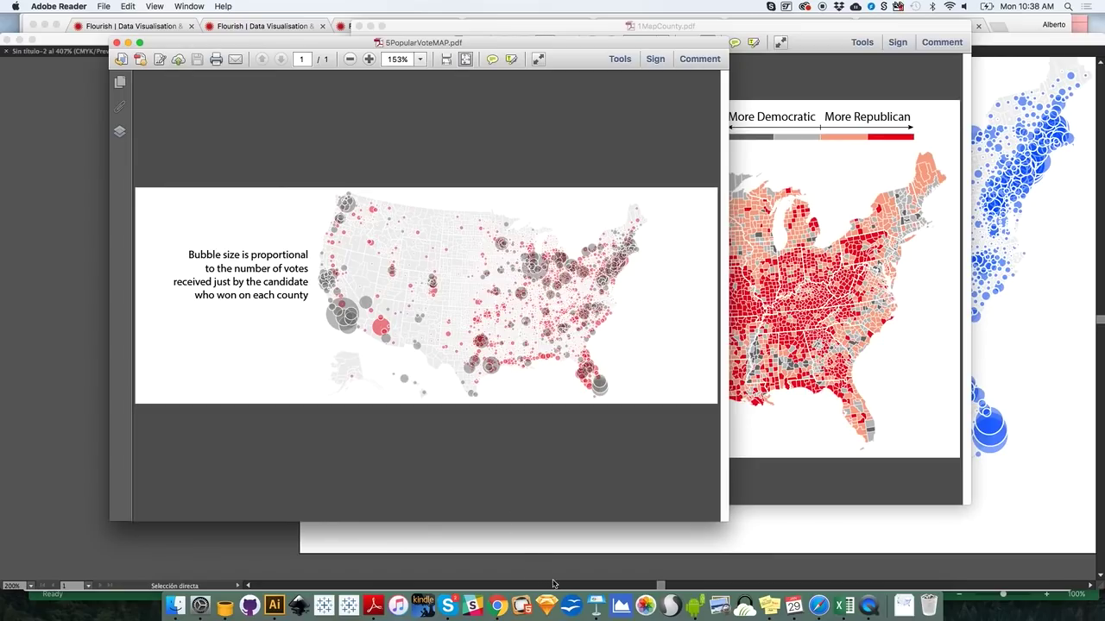
pyautogui.click(498, 605)
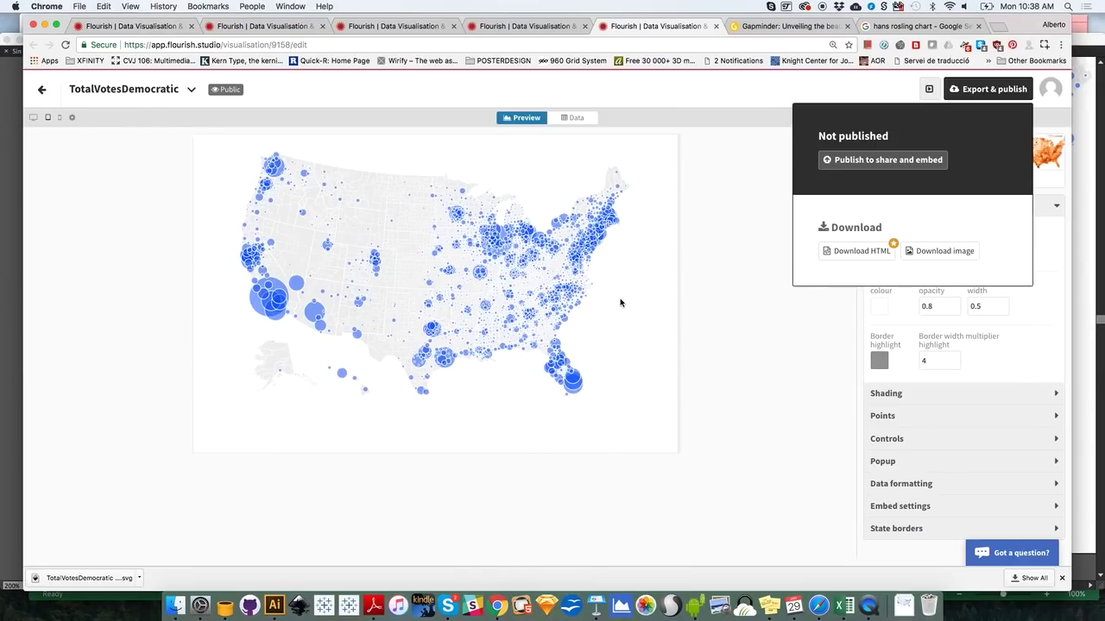
# Close the export options and highlight pricing features like Mobile and tablet friendly and Keep your data private.
pyautogui.click(768, 312)
pyautogui.click(150, 32)
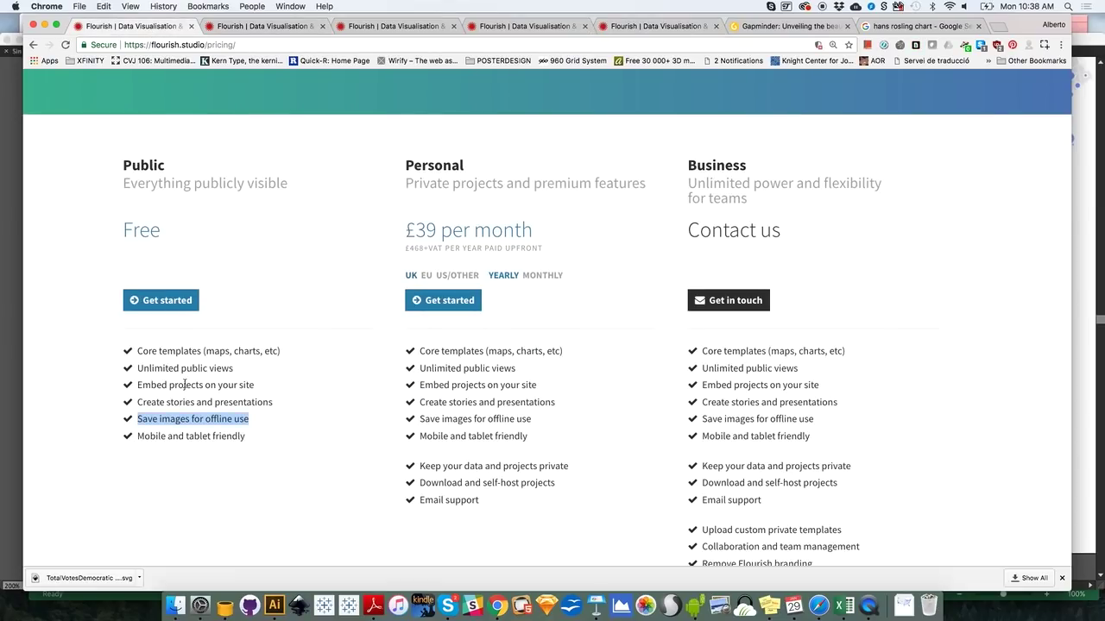
pyautogui.moveTo(142, 436); pyautogui.dragTo(227, 438)
pyautogui.click(231, 440)
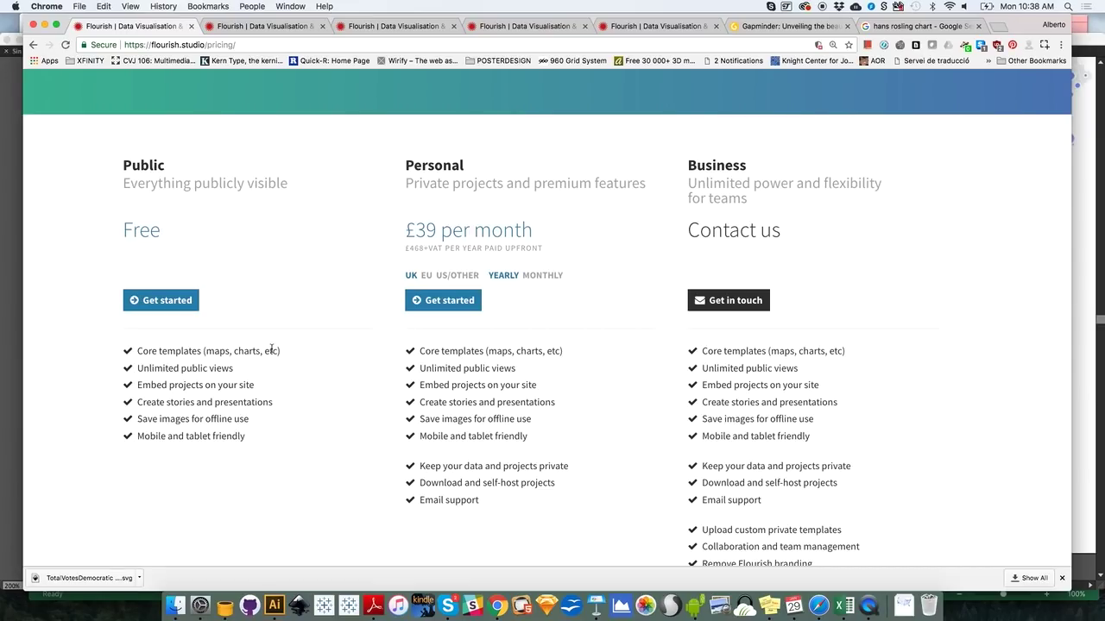
pyautogui.moveTo(402, 176); pyautogui.dragTo(491, 181)
pyautogui.click(628, 183)
pyautogui.click(460, 184)
pyautogui.moveTo(425, 467)
pyautogui.mouseDown()
pyautogui.moveTo(561, 467)
pyautogui.moveTo(417, 483)
pyautogui.mouseUp()
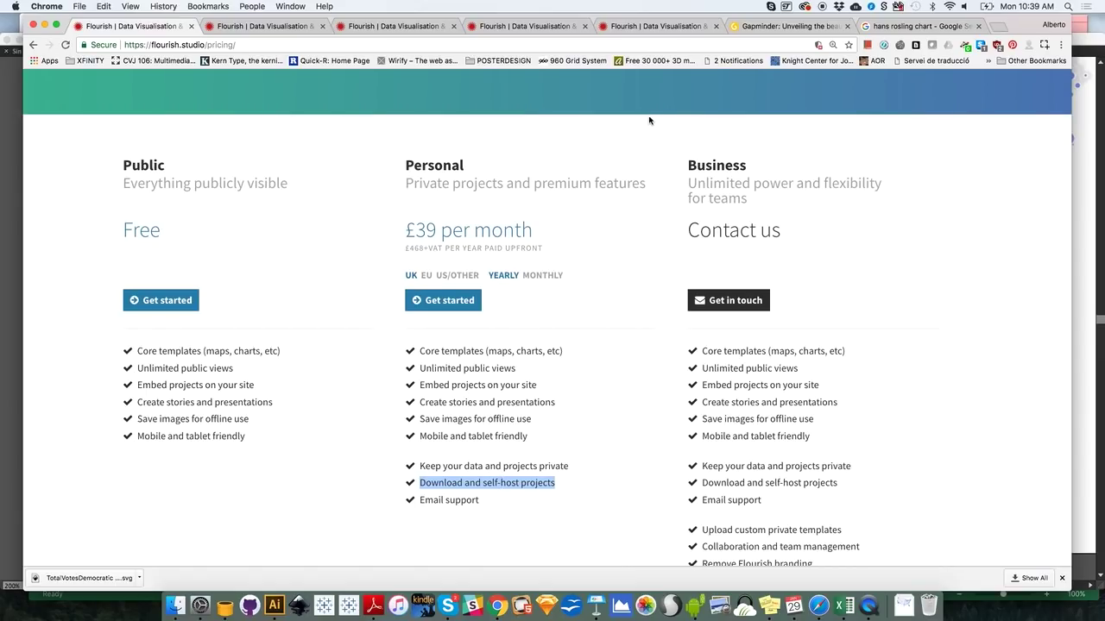
pyautogui.click(643, 31)
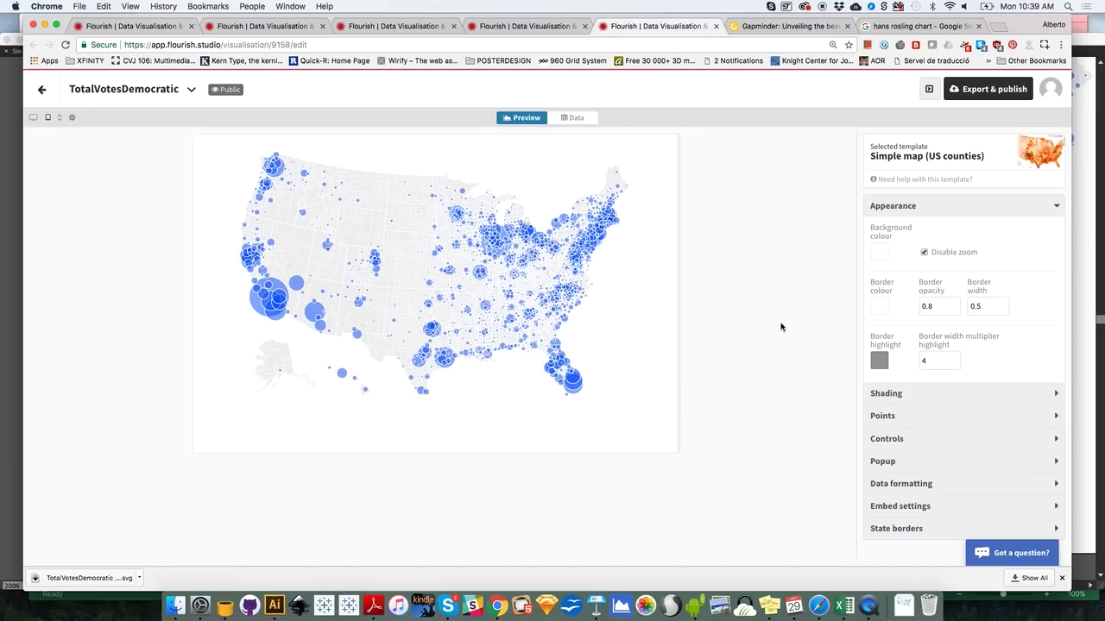
# Go via the projects overview tab back to the Flourish pricing page comparing plans.
pyautogui.click(277, 26)
pyautogui.click(188, 26)
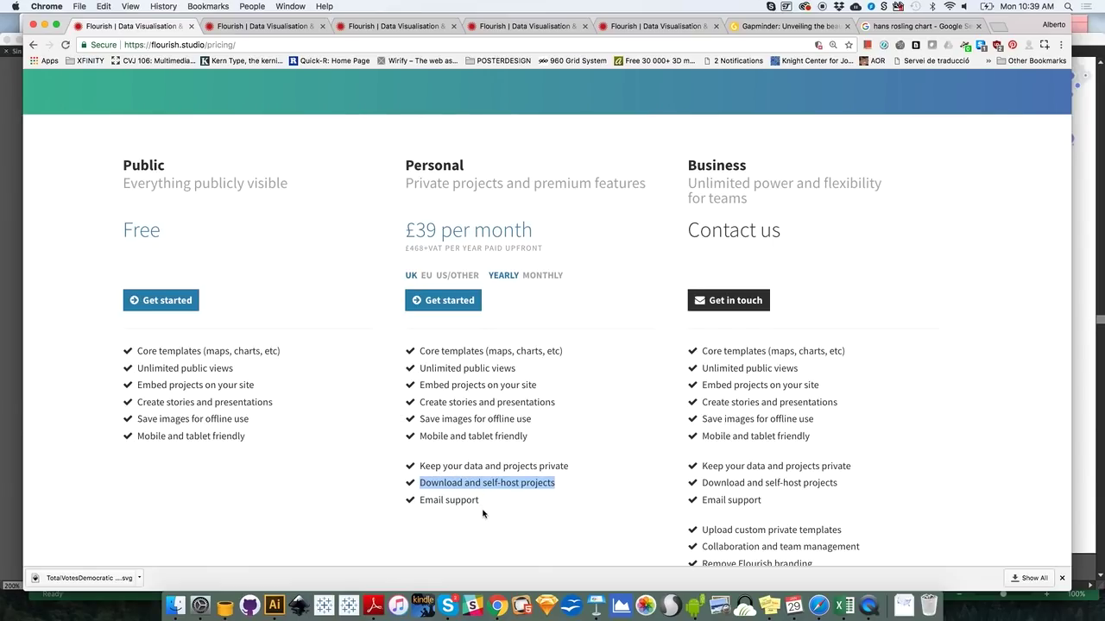
# Highlight the Mobile and tablet friendly feature, then bring up the HowtheWorldHasChanged life-expectancy story.
pyautogui.click(257, 416)
pyautogui.moveTo(250, 437); pyautogui.dragTo(156, 200)
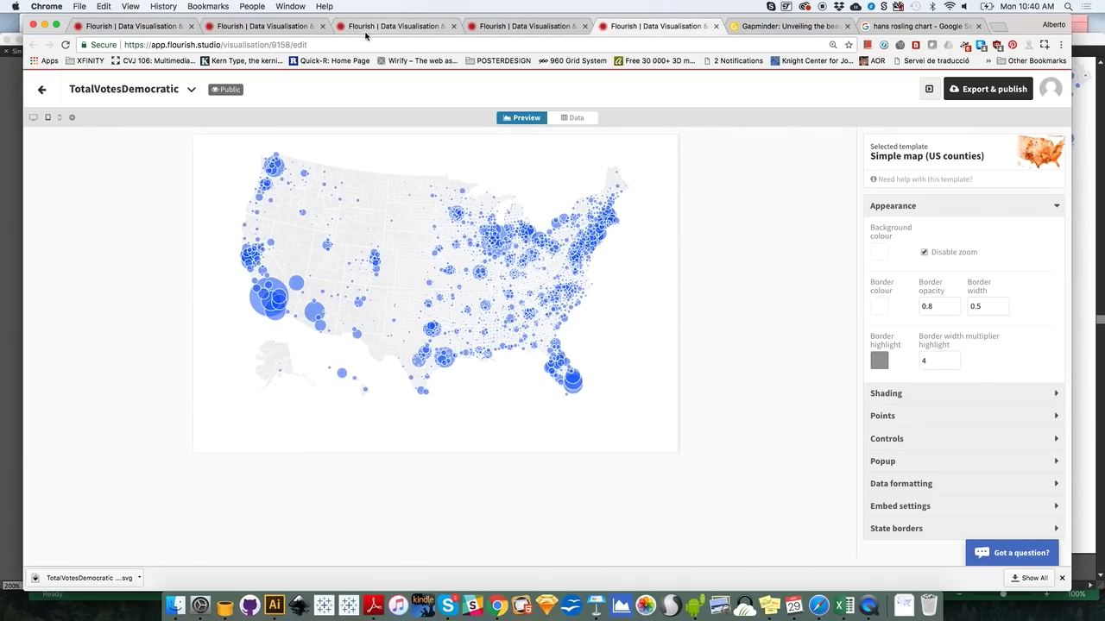
pyautogui.click(276, 26)
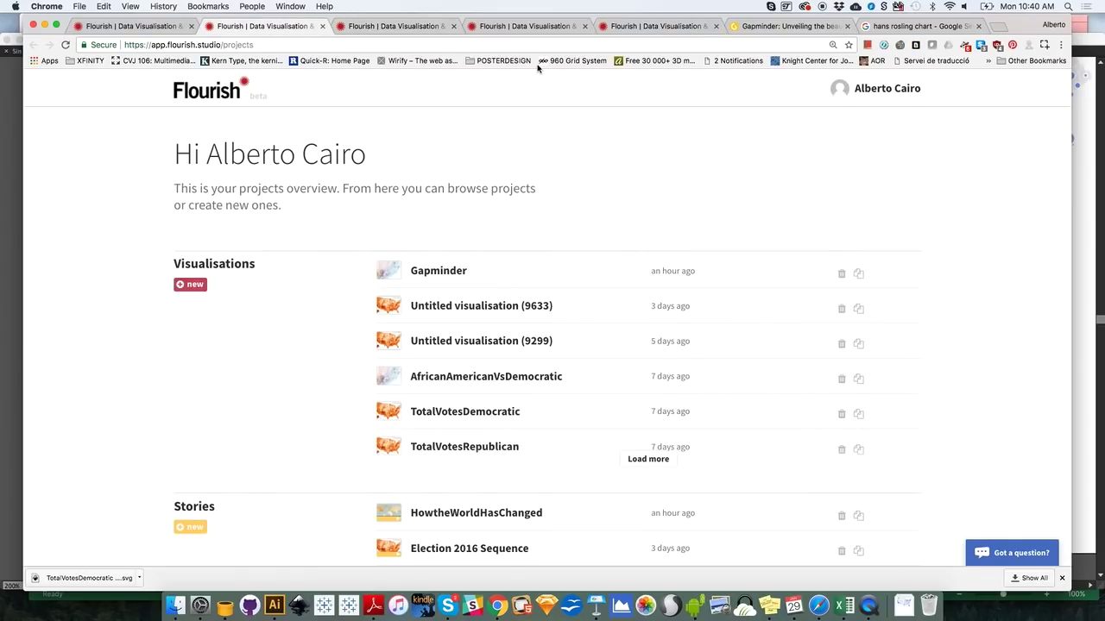
pyautogui.click(442, 27)
pyautogui.click(509, 29)
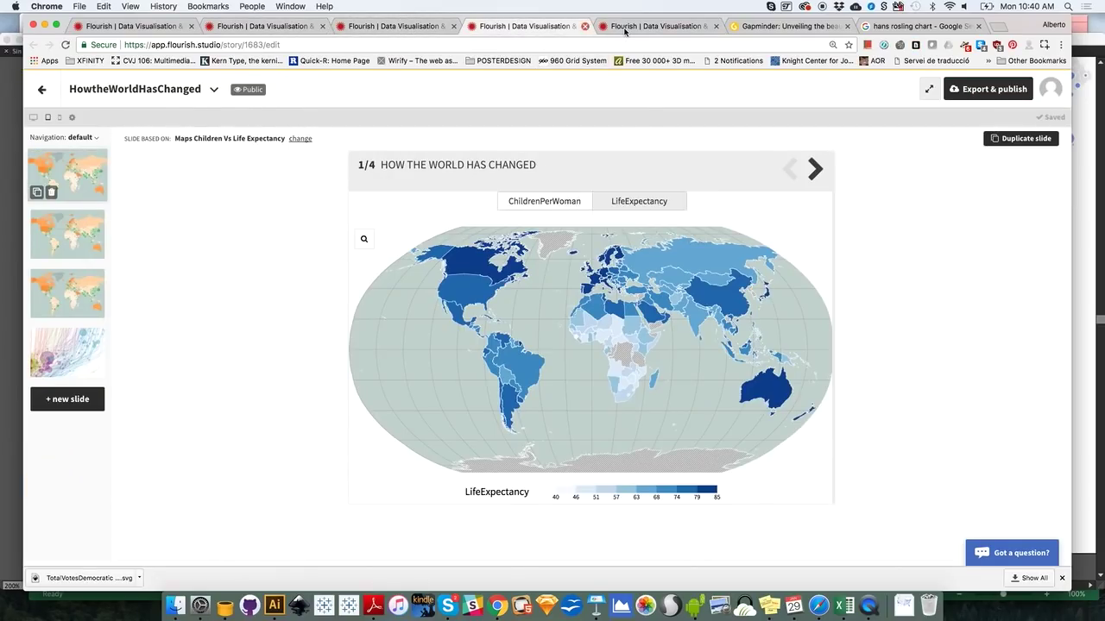